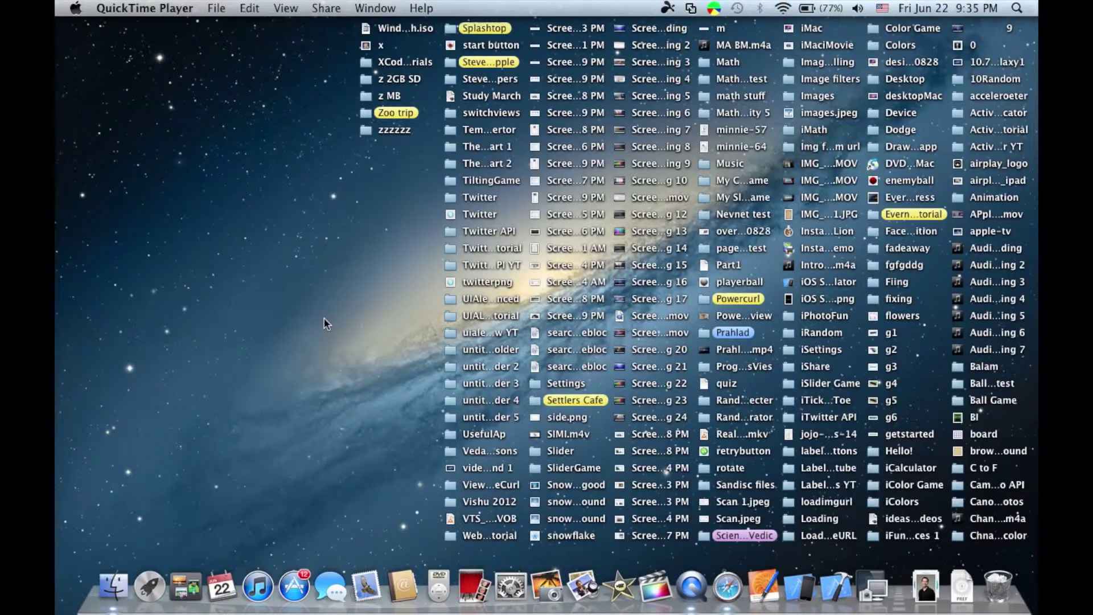
Open Safari and search Google for "reflection".
{"action": "left_click", "coordinate": [707, 556]}
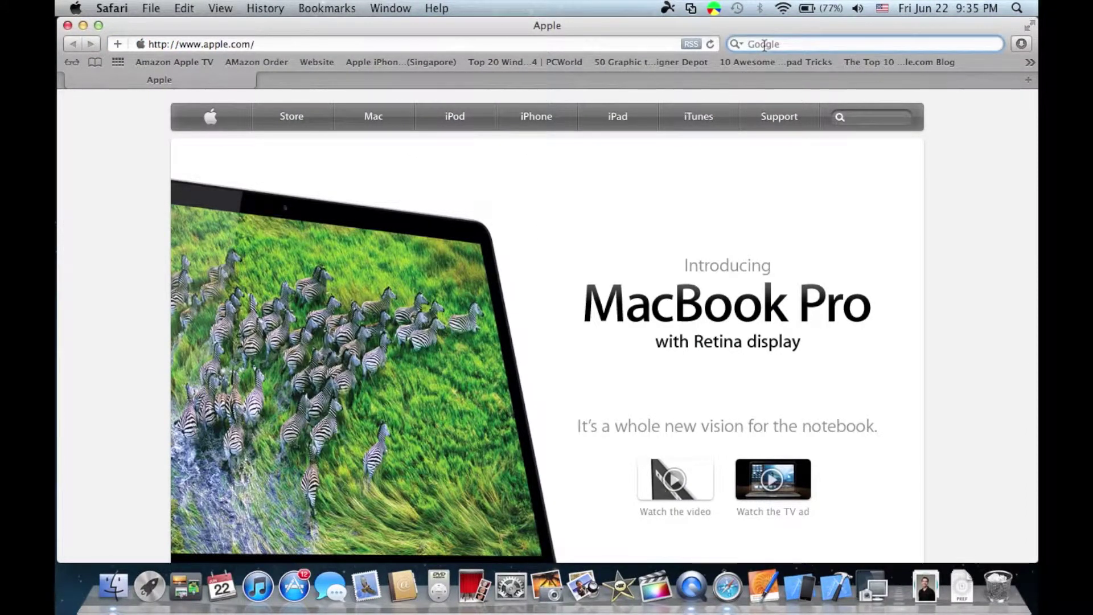
{"action": "type", "text": "refl"}
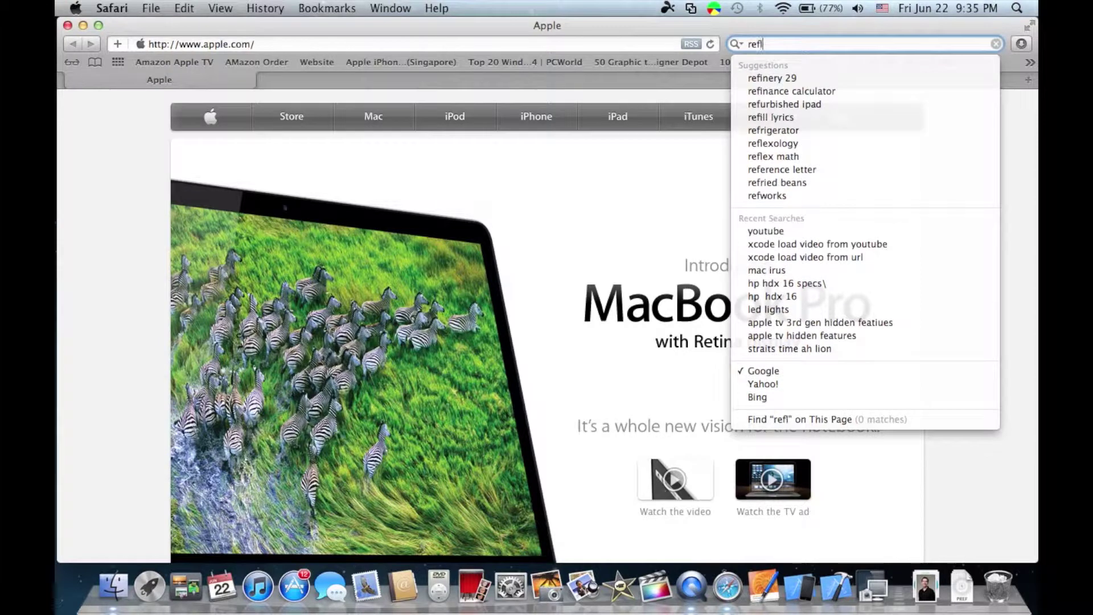
{"action": "type", "text": "ection"}
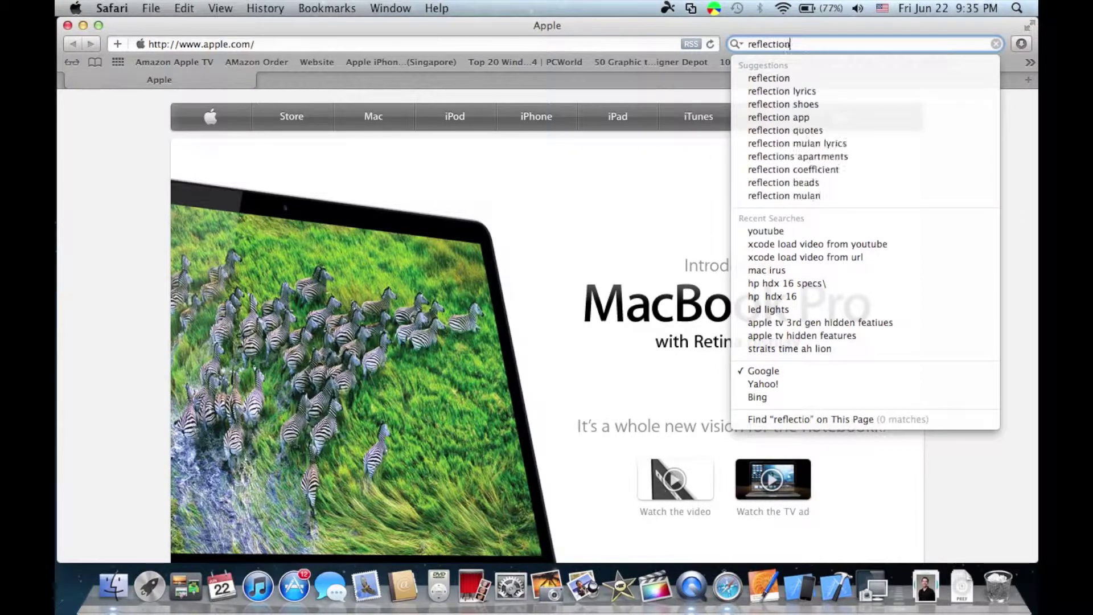
{"action": "key", "text": "Return"}
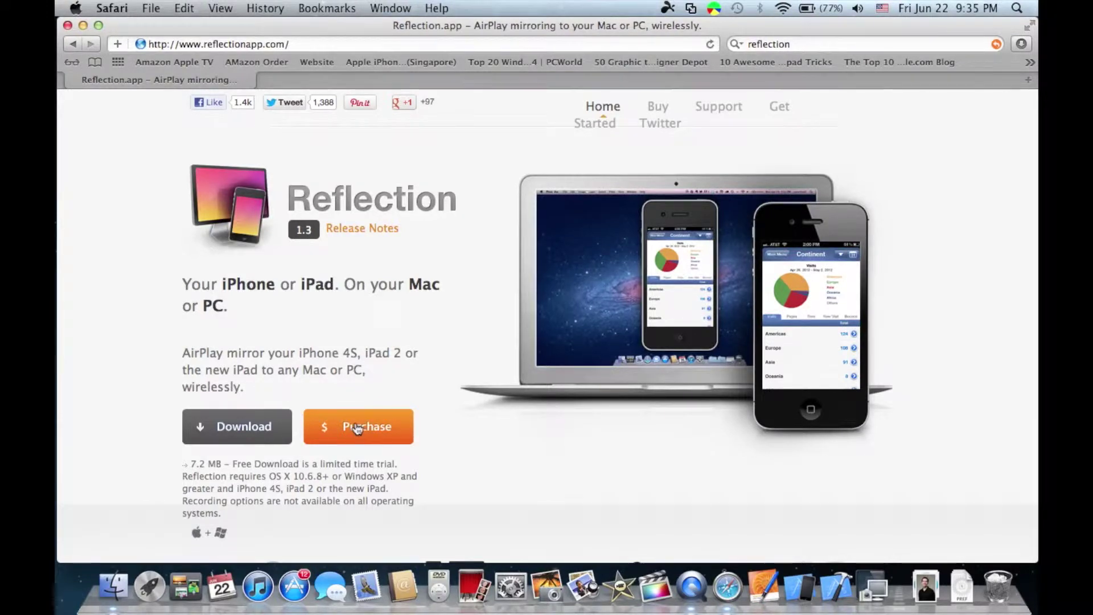
Download Reflection from reflectionapp.com and open the Reflection-3.dmg disk image from the Downloads folder.
{"action": "left_click", "coordinate": [266, 431]}
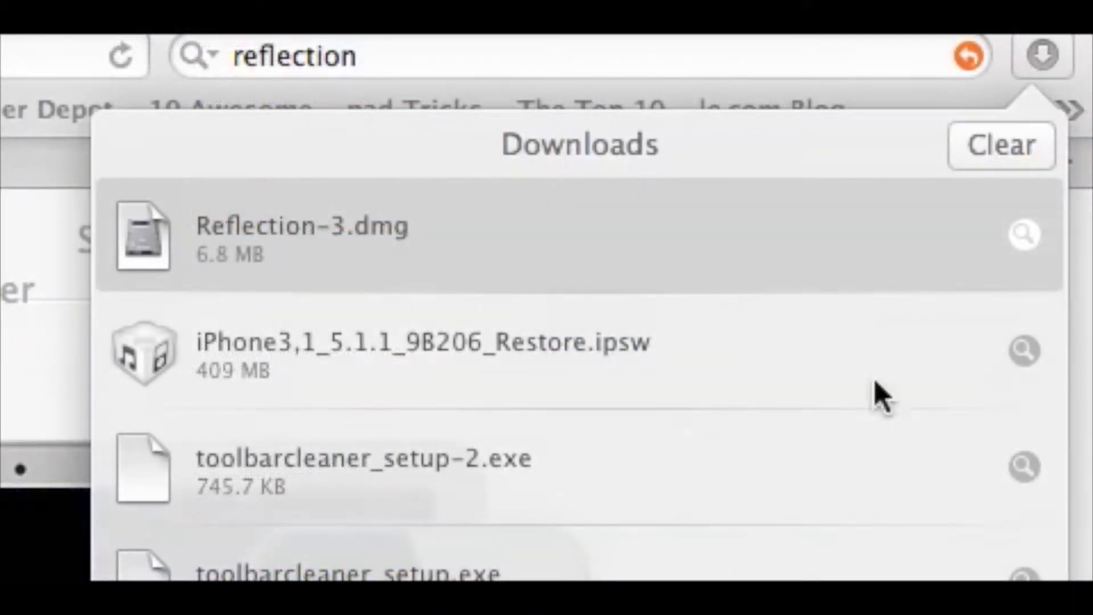
{"action": "left_click", "coordinate": [1023, 234]}
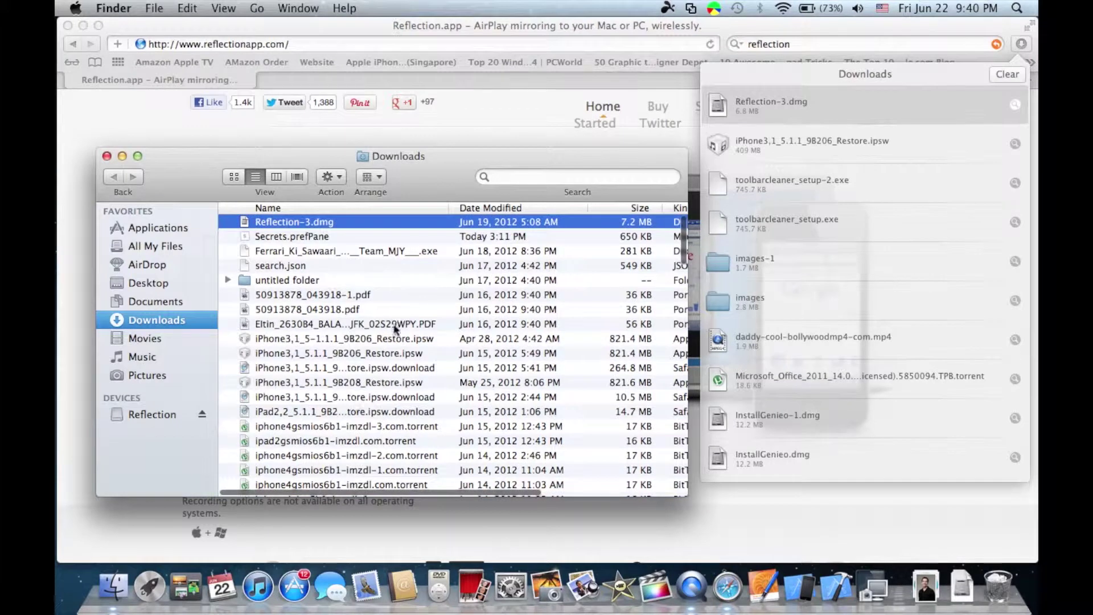
{"action": "double_click", "coordinate": [324, 225]}
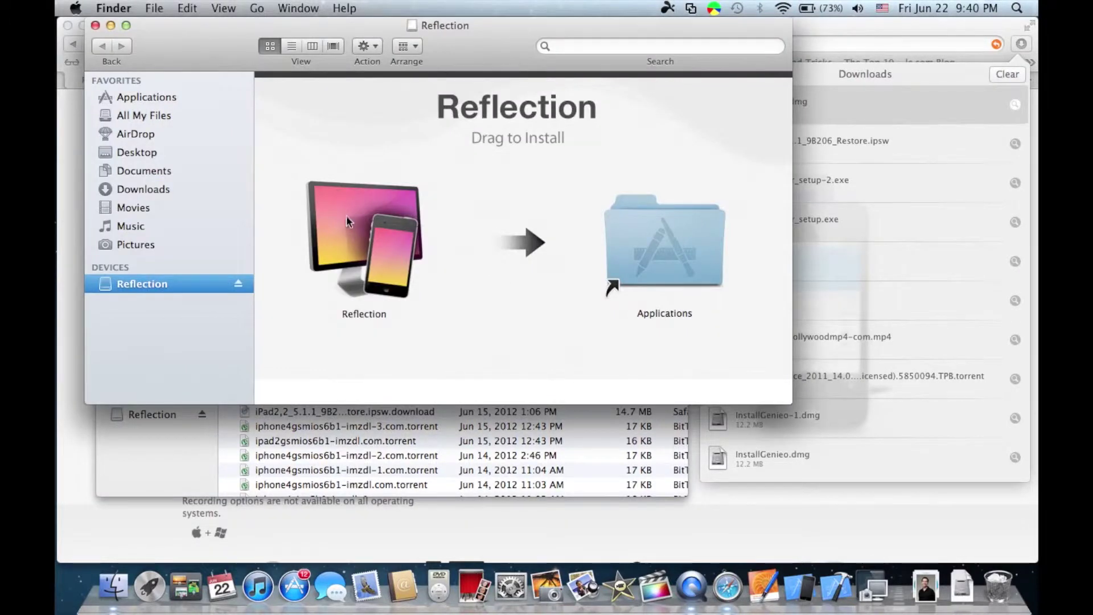
Try to copy Reflection into the Applications folder, stop the replacement, and select the Reflection app already in that folder.
{"action": "left_click_drag", "start_coordinate": [348, 221], "coordinate": [659, 248]}
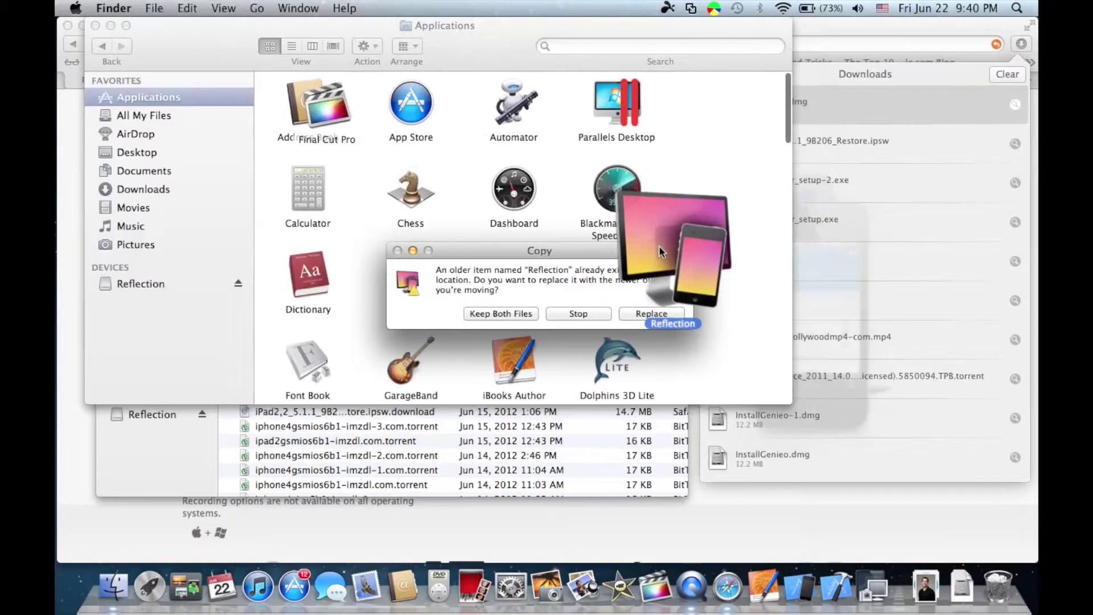
{"action": "left_click", "coordinate": [584, 313]}
{"action": "scroll", "coordinate": [475, 209], "scroll_direction": "down", "scroll_amount": 15}
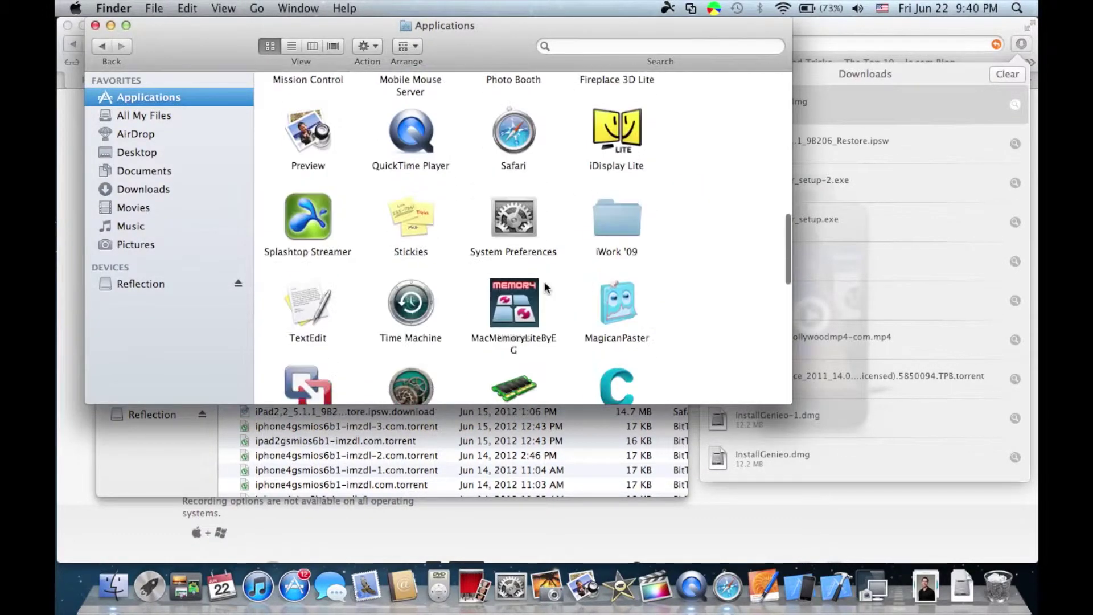
{"action": "scroll", "coordinate": [544, 282], "scroll_direction": "down", "scroll_amount": 2}
{"action": "left_click", "coordinate": [633, 336]}
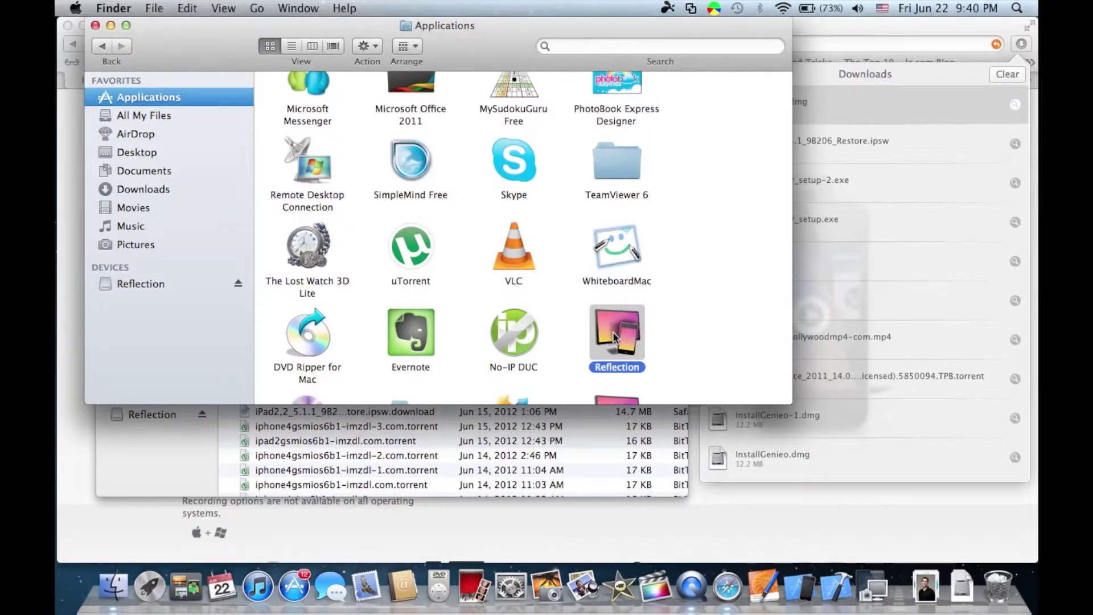
Add the Reflection app from Launchpad to the Dock, beside QuickTime Player.
{"action": "key", "text": "ctrl+Down"}
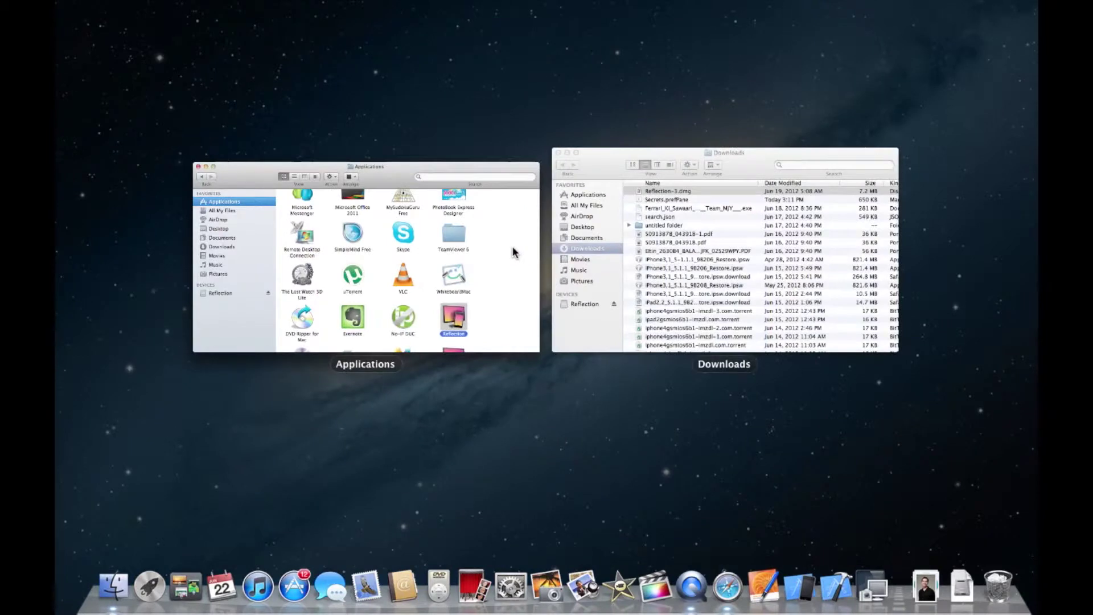
{"action": "left_click", "coordinate": [579, 462]}
{"action": "key", "text": "F4"}
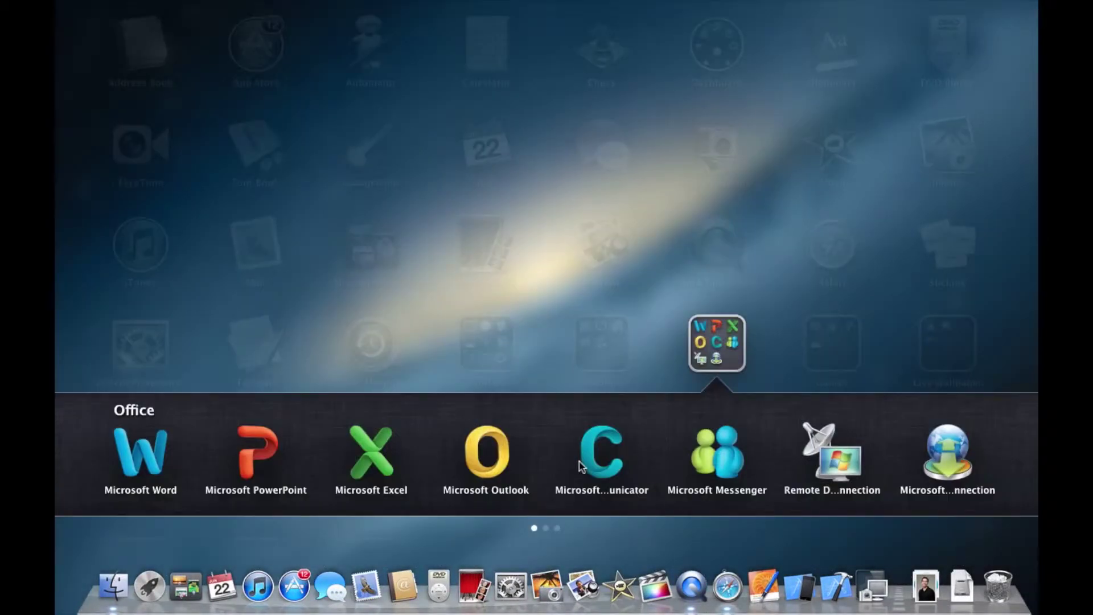
{"action": "left_click", "coordinate": [662, 230]}
{"action": "scroll", "coordinate": [815, 357], "scroll_direction": "right", "scroll_amount": 5}
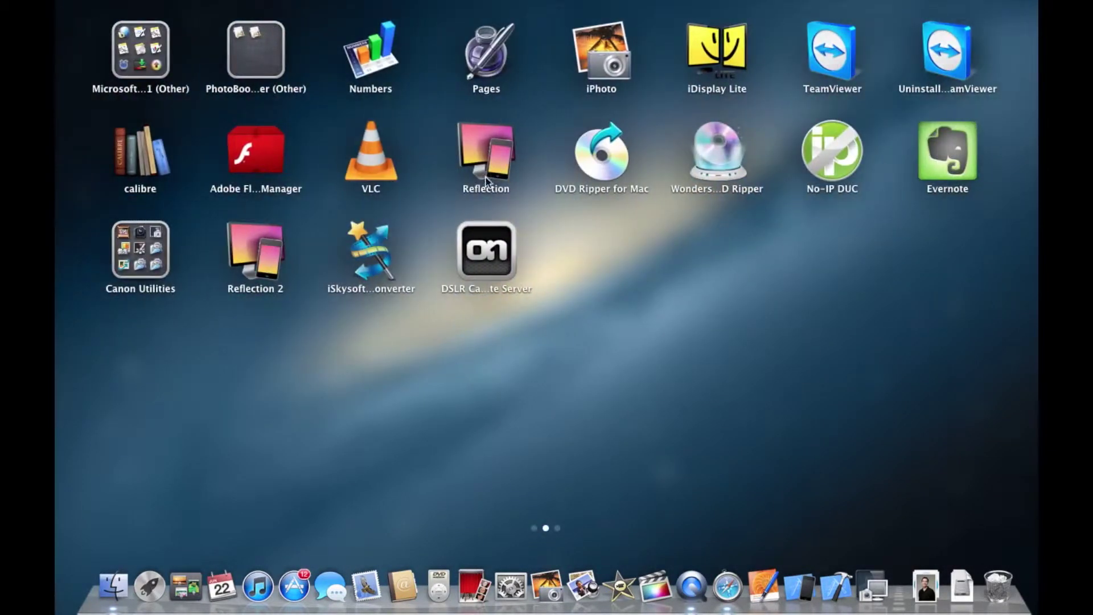
{"action": "left_click_drag", "start_coordinate": [480, 153], "coordinate": [708, 569]}
{"action": "left_click", "coordinate": [675, 421]}
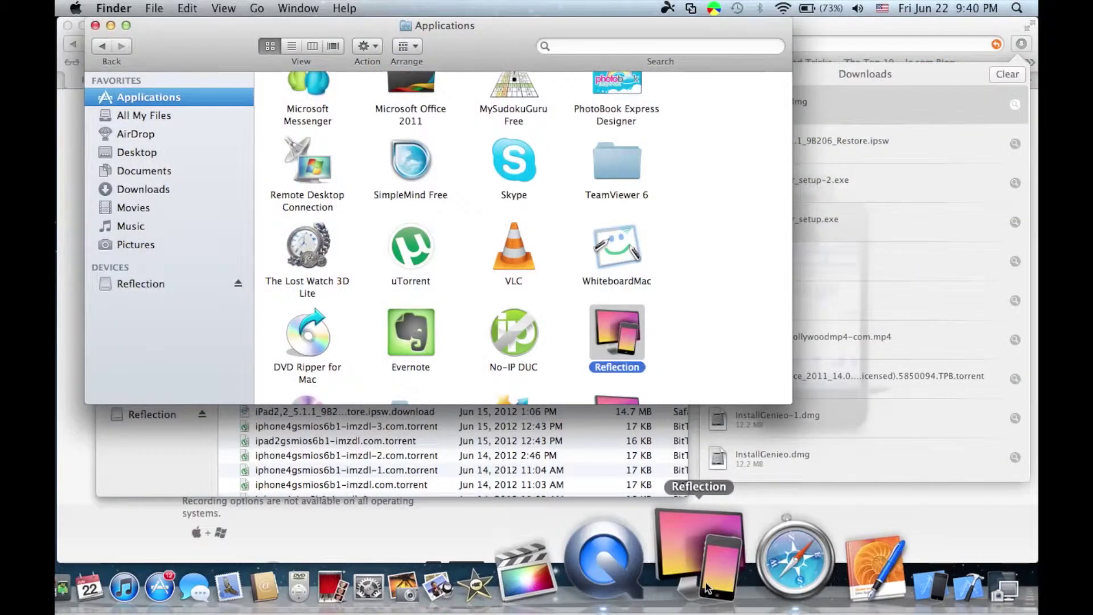
Launch Reflection in trial mode, postponing the update to version 1.3.
{"action": "left_click", "coordinate": [694, 551]}
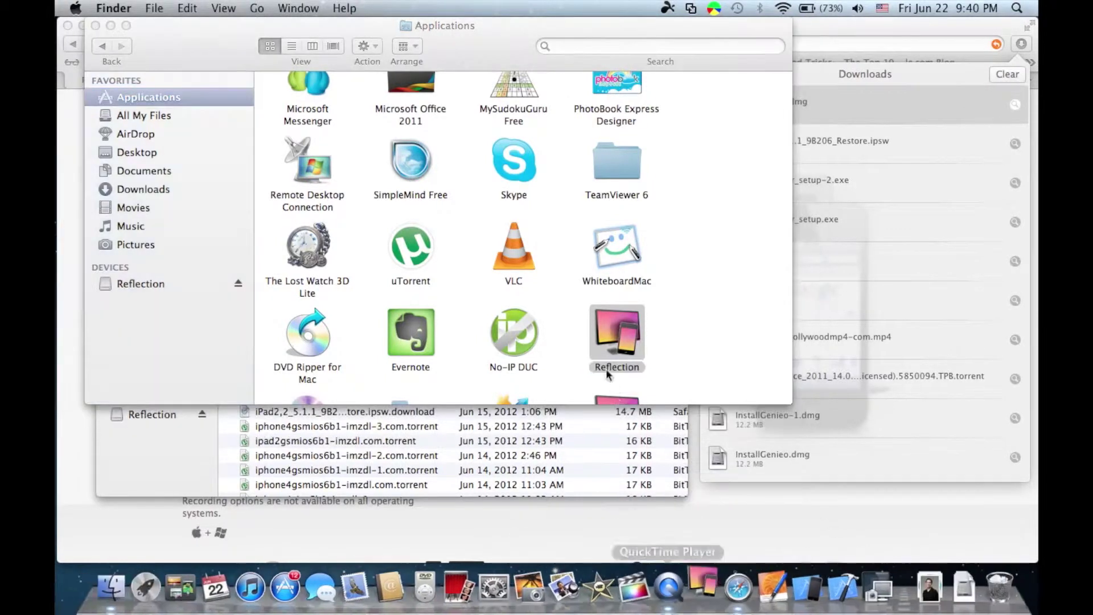
{"action": "key", "text": "ctrl+Up"}
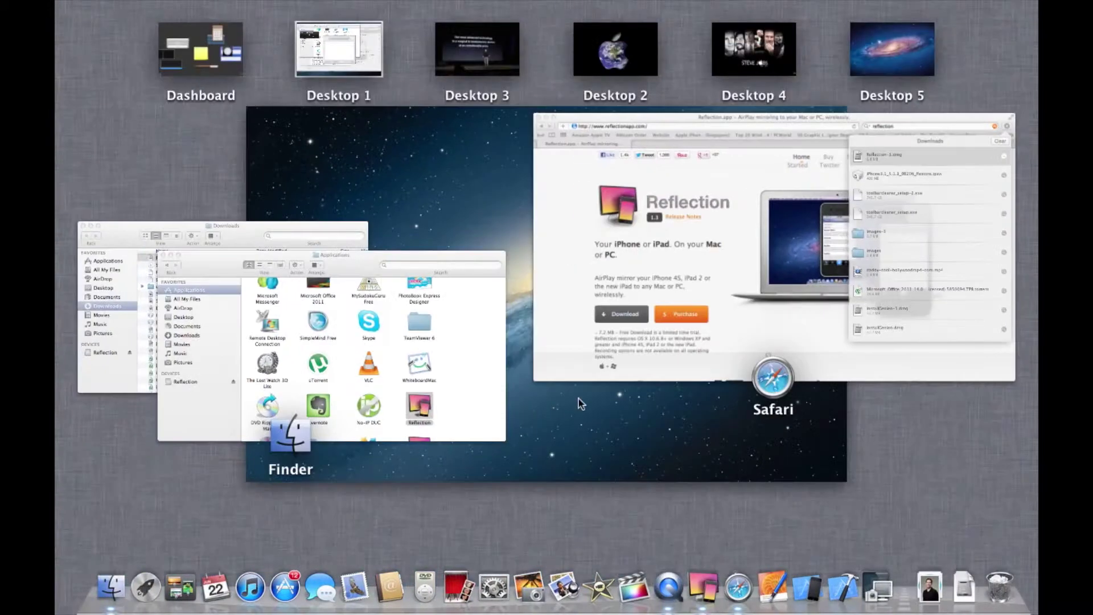
{"action": "key", "text": "ctrl+Up"}
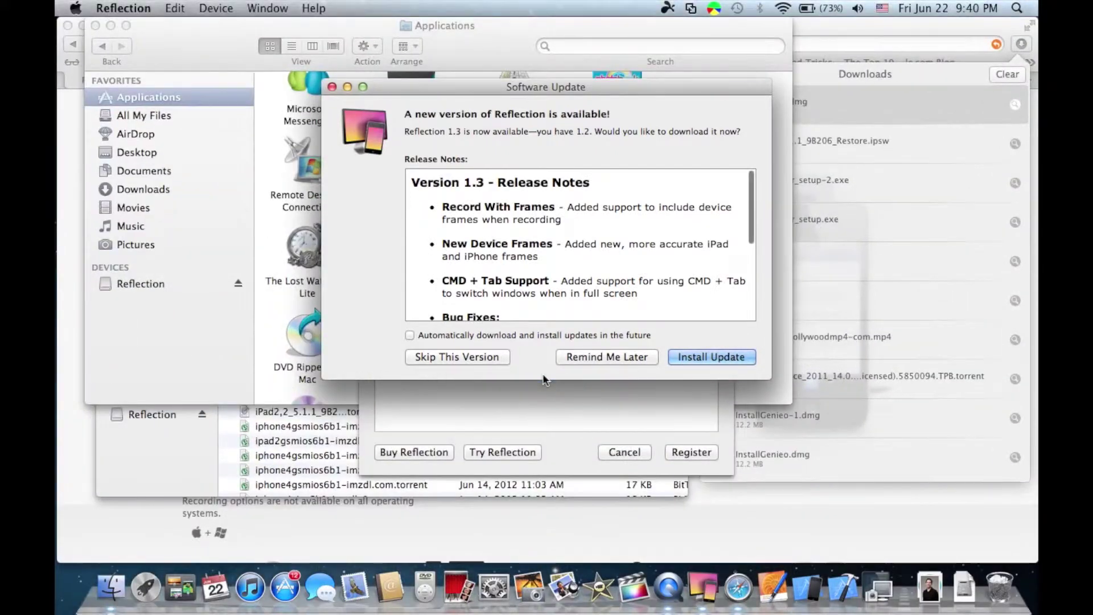
{"action": "key", "text": "ctrl+Up"}
{"action": "left_click", "coordinate": [603, 360]}
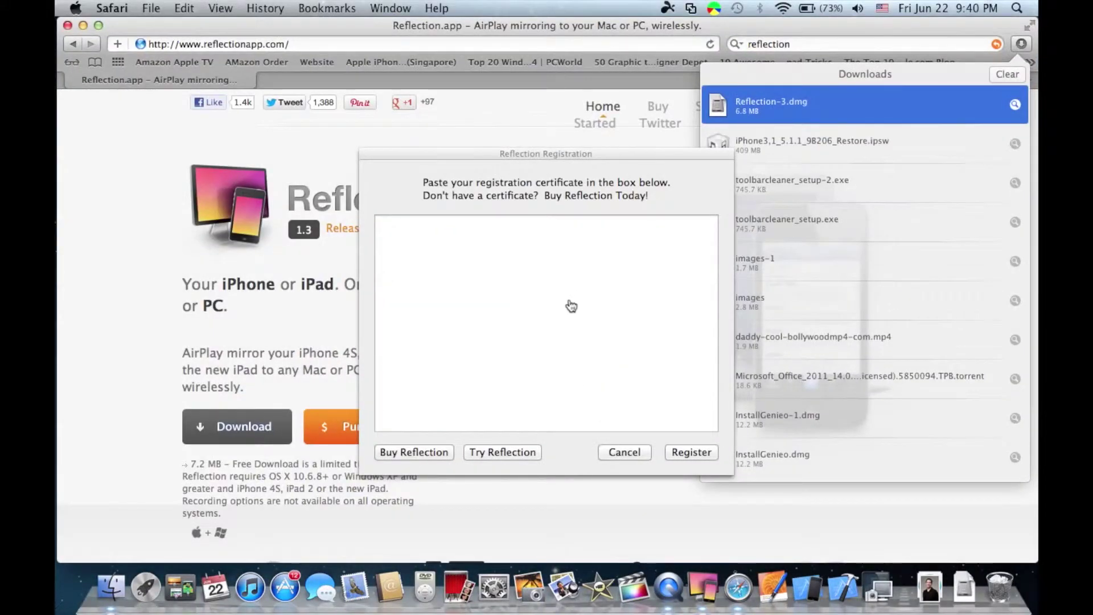
{"action": "left_click", "coordinate": [498, 378]}
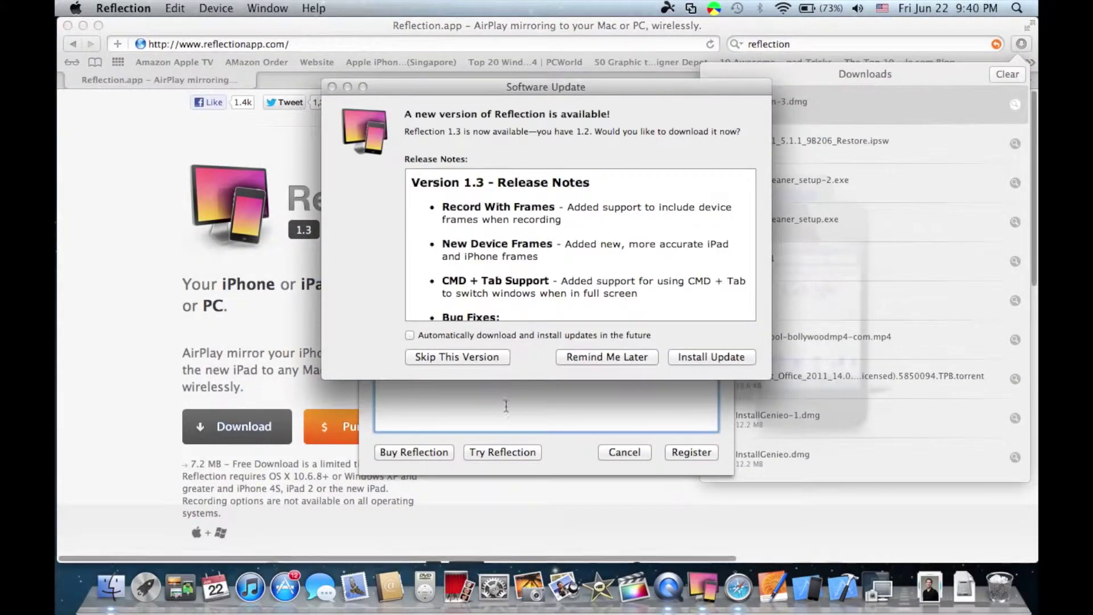
{"action": "left_click", "coordinate": [639, 362]}
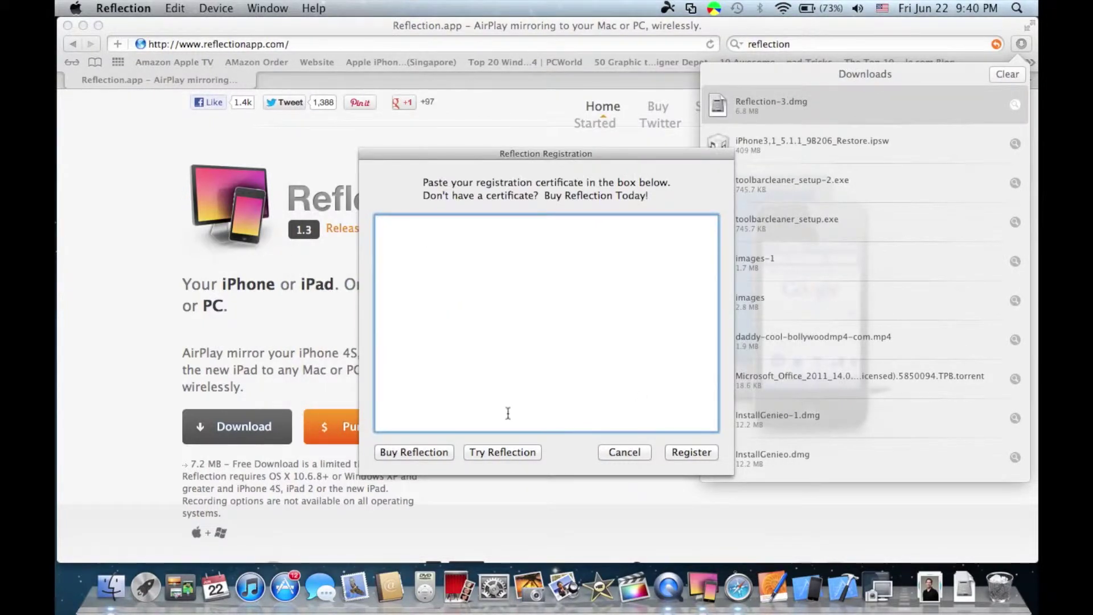
{"action": "left_click", "coordinate": [495, 452]}
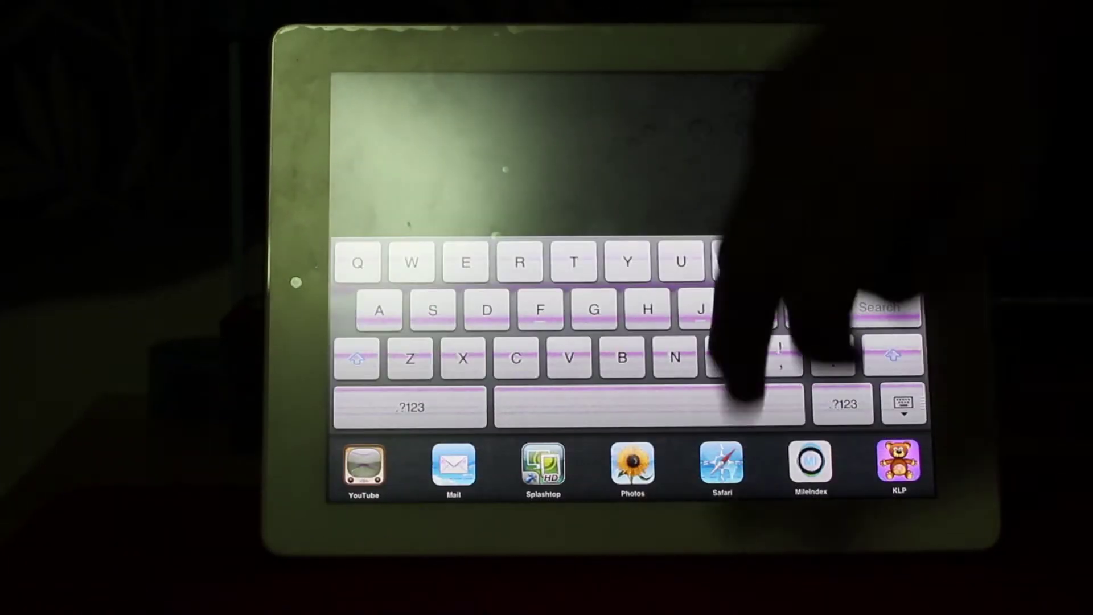
{"action": "left_click_drag", "start_coordinate": [525, 464], "coordinate": [586, 476]}
{"action": "left_click_drag", "start_coordinate": [712, 464], "coordinate": [814, 464]}
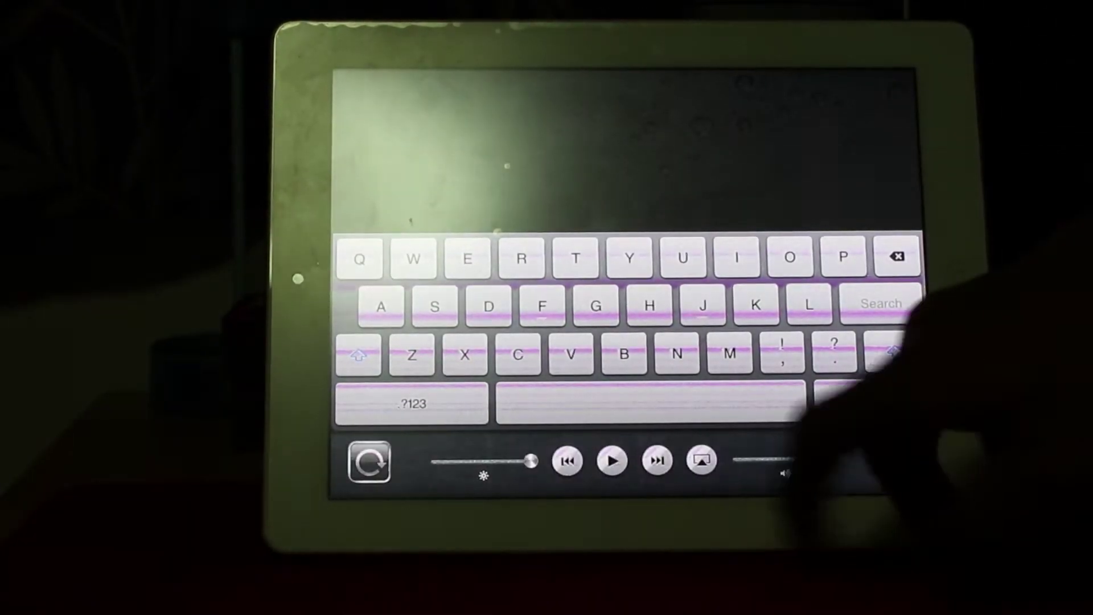
{"action": "left_click", "coordinate": [703, 459]}
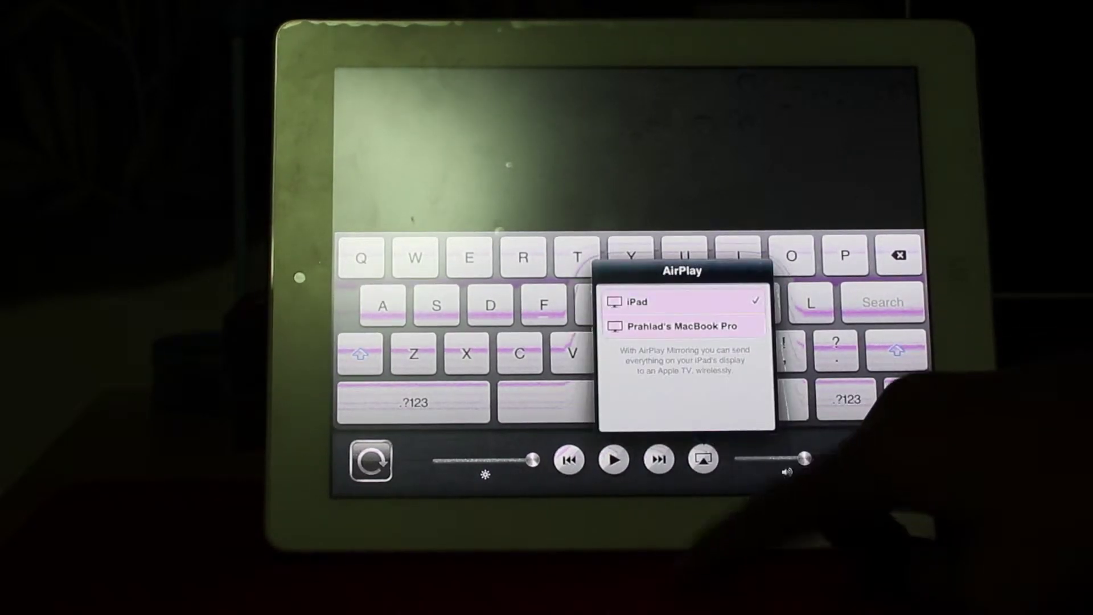
{"action": "left_click", "coordinate": [683, 325]}
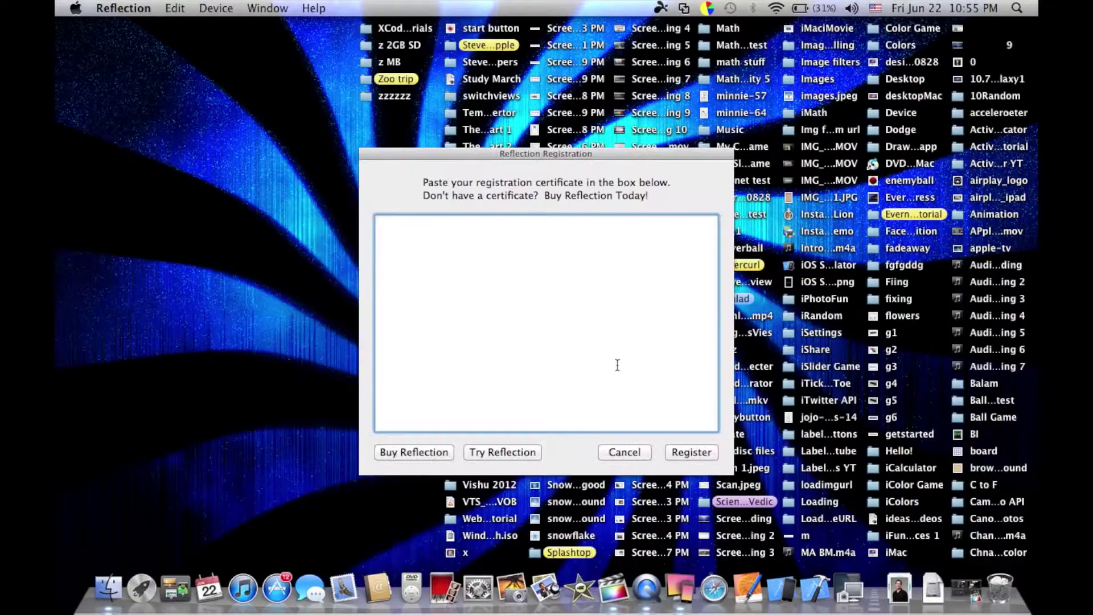
Start Reflection as a trial without registering and acknowledge the trial mode notice.
{"action": "left_click", "coordinate": [483, 452]}
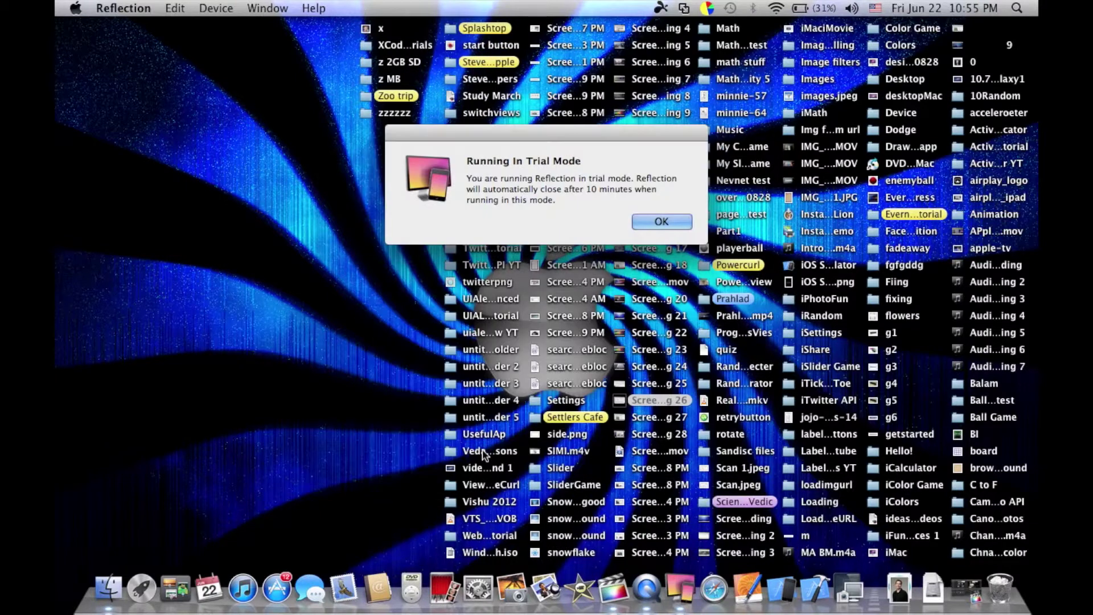
{"action": "left_click", "coordinate": [659, 221]}
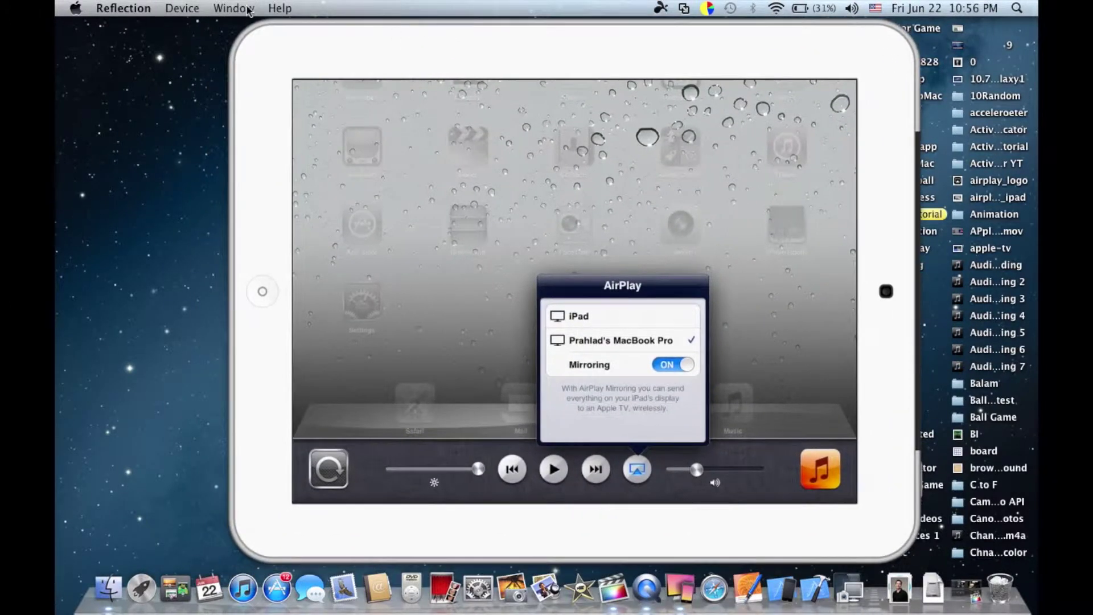
View the mirrored device screens in full screen, and return to the desktop view.
{"action": "left_click", "coordinate": [191, 7]}
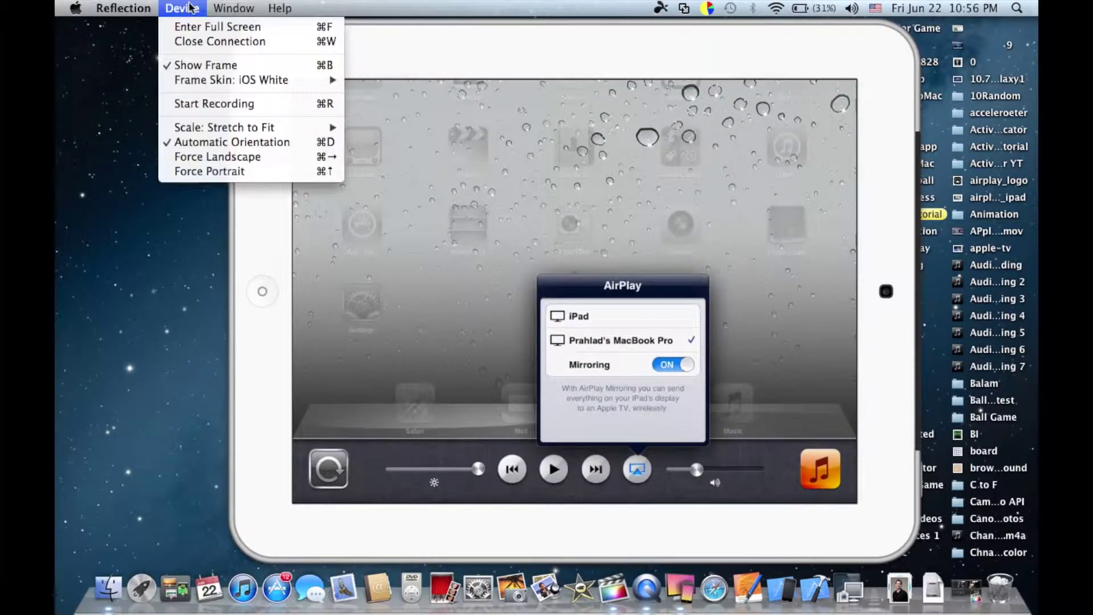
{"action": "left_click", "coordinate": [208, 34]}
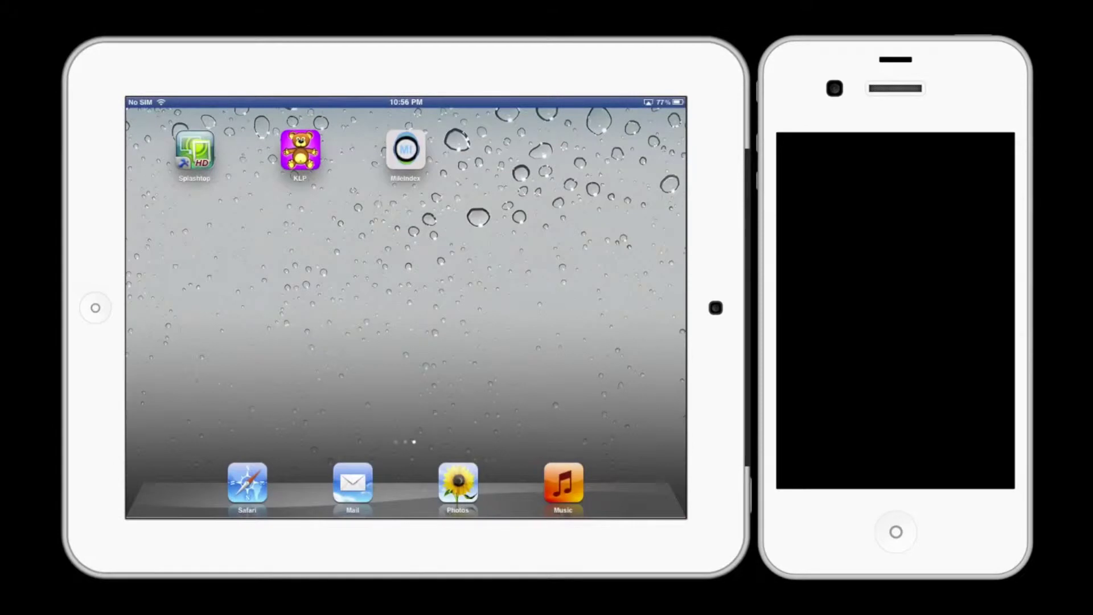
{"action": "left_click", "coordinate": [405, 149]}
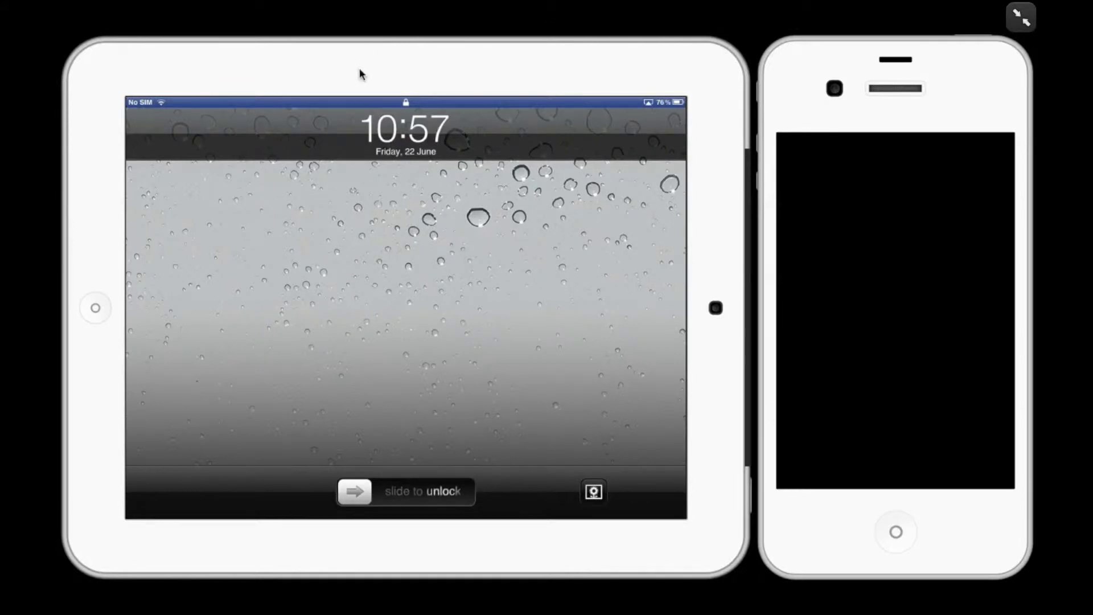
{"action": "key", "text": "Escape"}
Set the mirrored iPhone's frame skin to iOS Black and move its window slightly upward.
{"action": "left_click", "coordinate": [171, 8]}
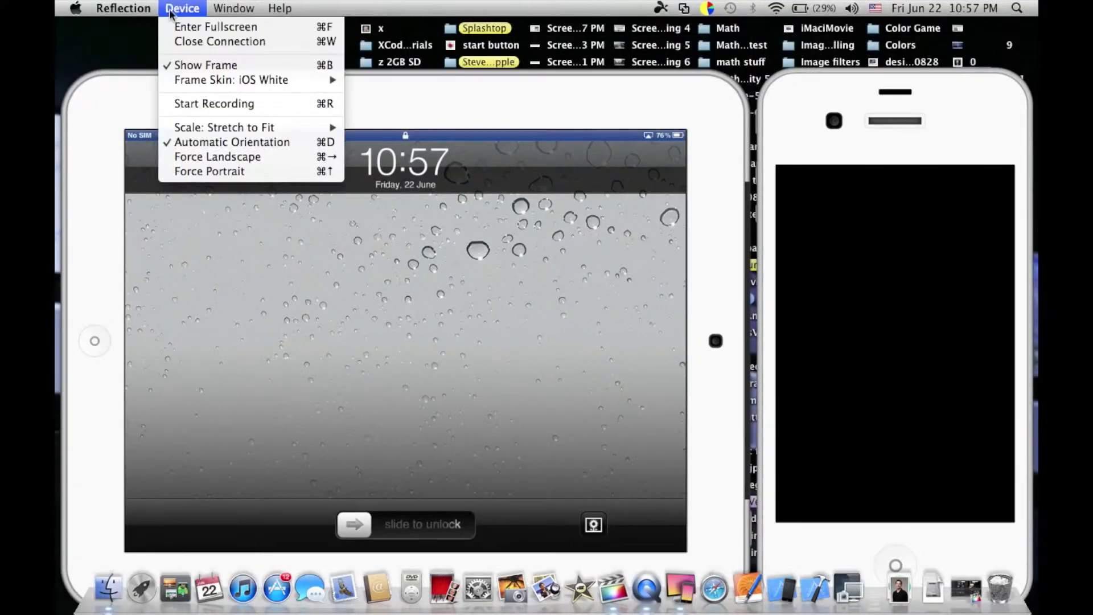
{"action": "mouse_move", "coordinate": [232, 78]}
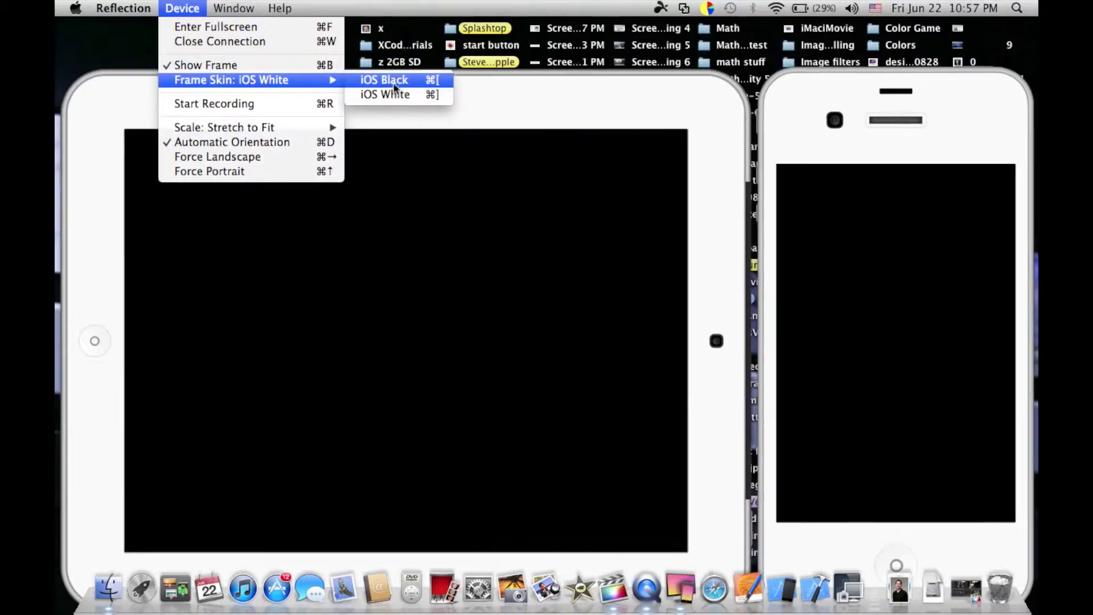
{"action": "left_click", "coordinate": [392, 81]}
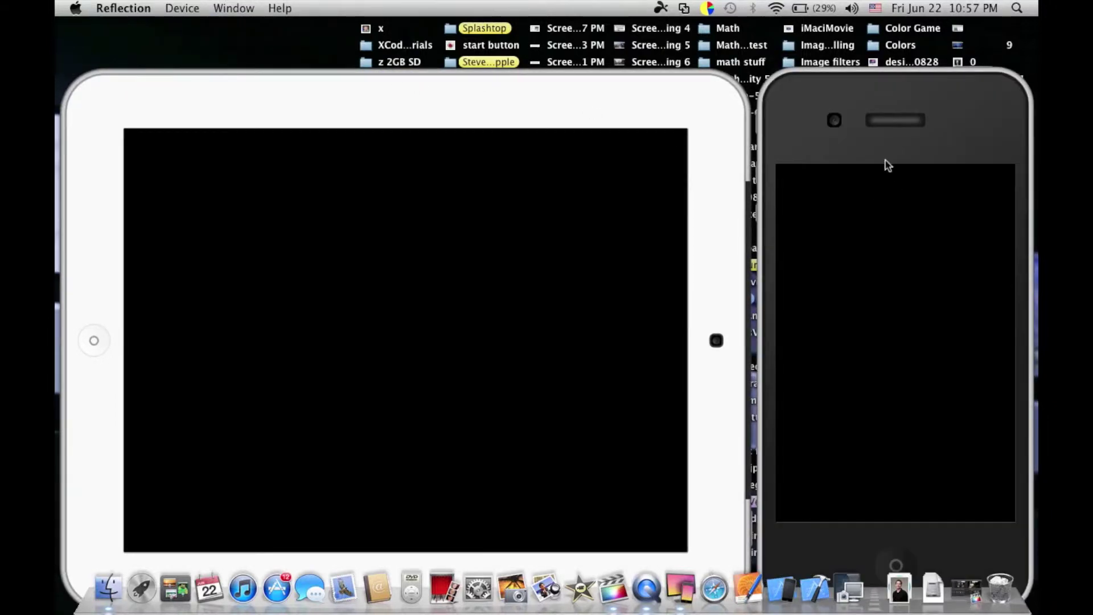
{"action": "left_click_drag", "start_coordinate": [863, 124], "coordinate": [866, 101]}
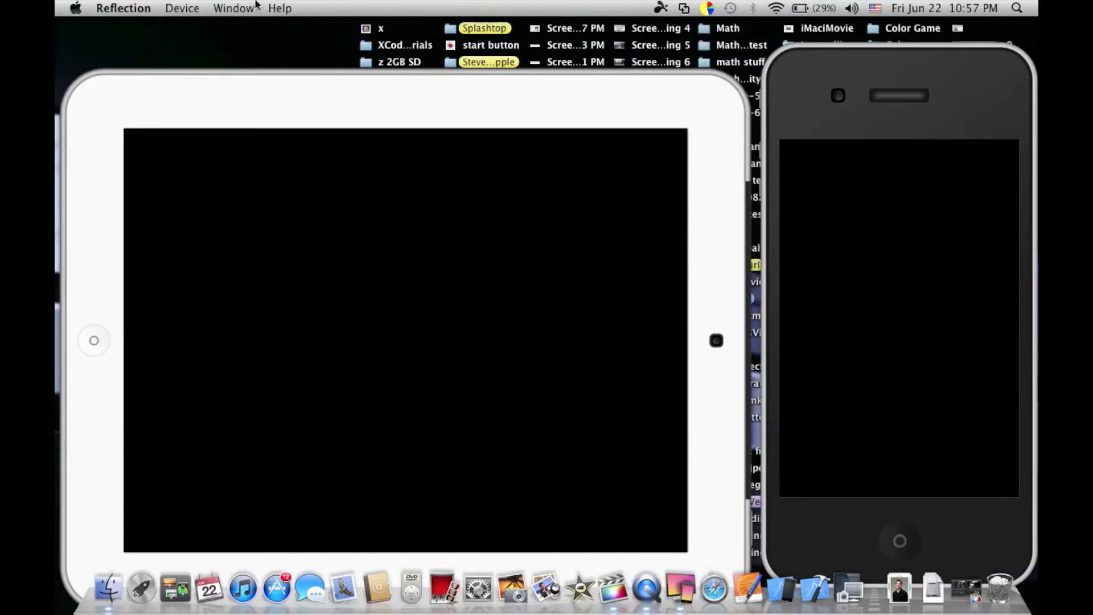
Look over the frame skin options and start recording the mirrored device.
{"action": "left_click", "coordinate": [183, 8]}
{"action": "mouse_move", "coordinate": [263, 82]}
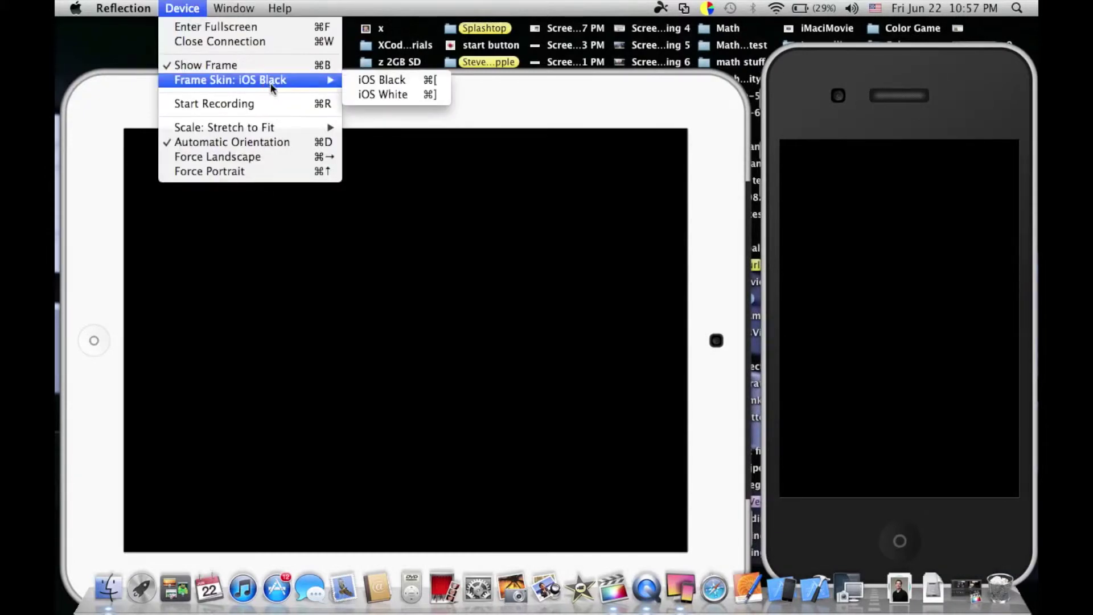
{"action": "left_click", "coordinate": [314, 104]}
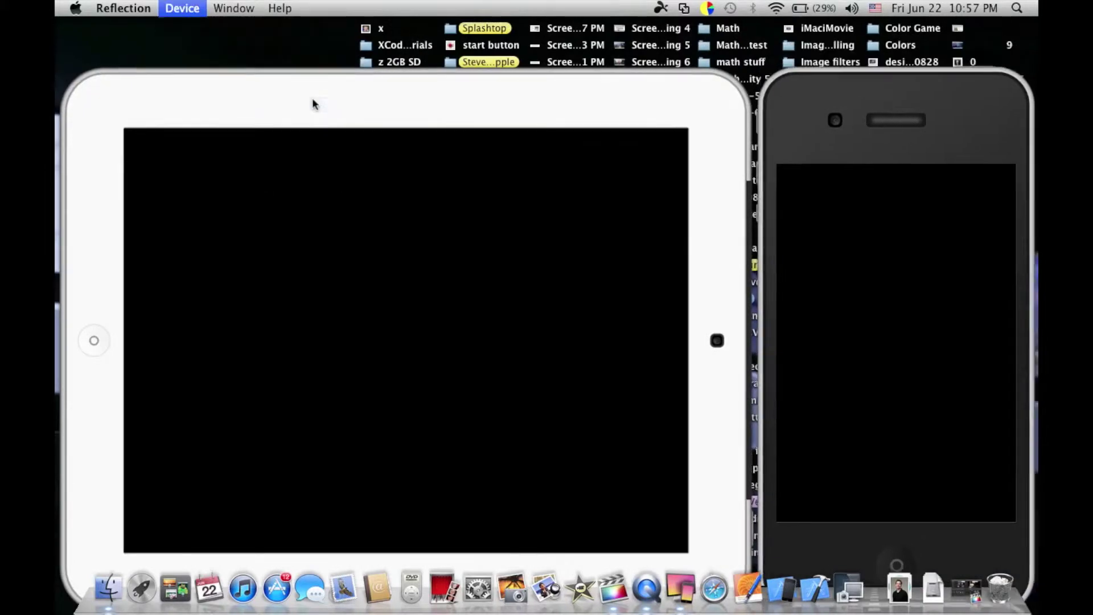
Move the recording iPhone's window slightly upward and look over its device options.
{"action": "left_click_drag", "start_coordinate": [902, 145], "coordinate": [892, 113]}
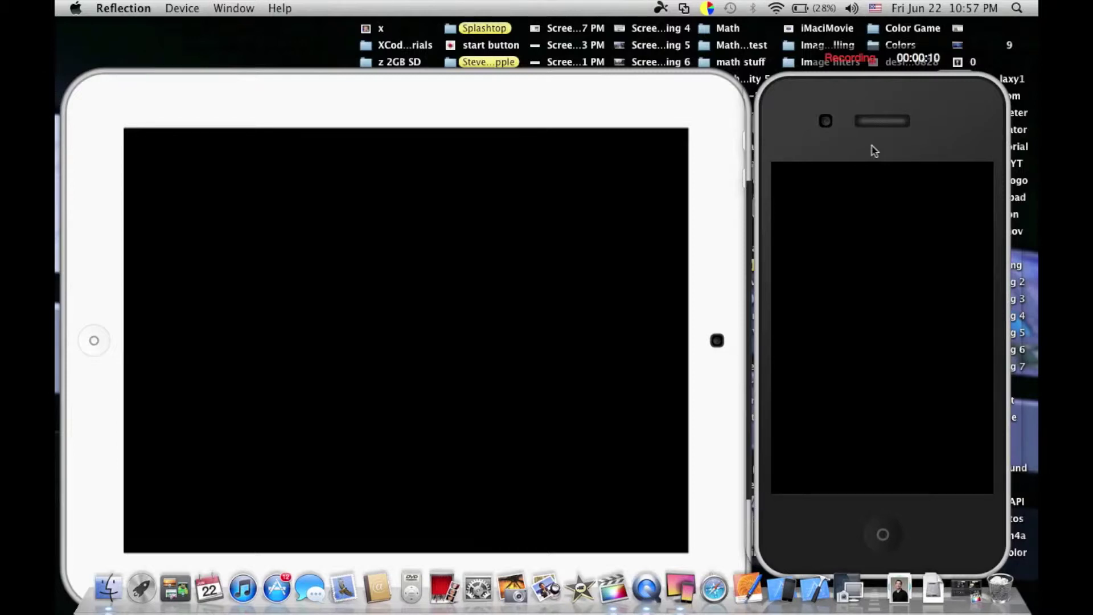
{"action": "left_click", "coordinate": [179, 8]}
{"action": "left_click", "coordinate": [270, 100]}
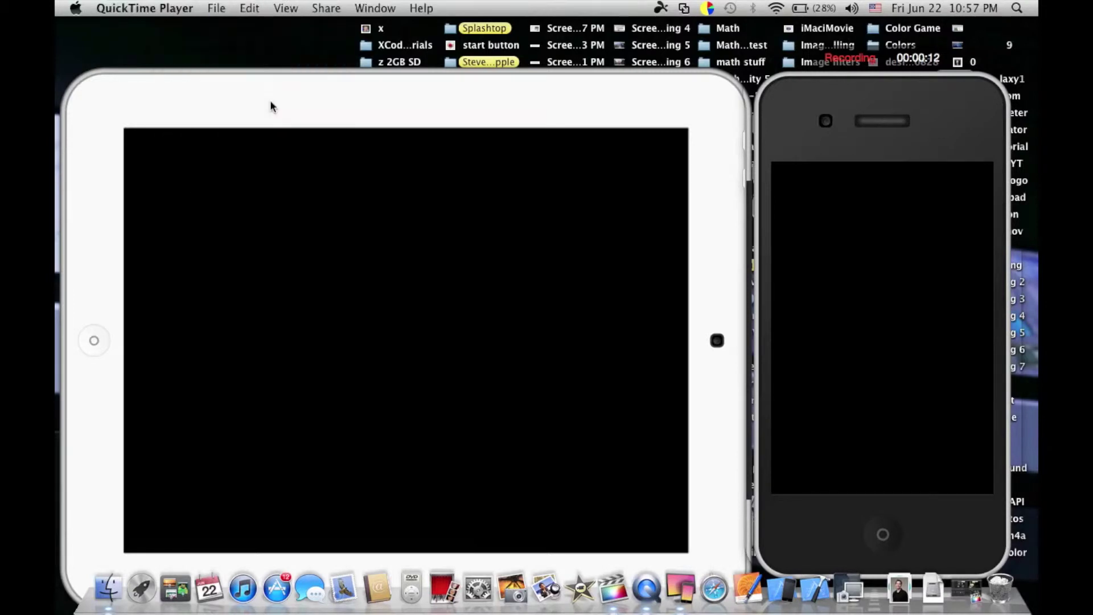
{"action": "left_click", "coordinate": [214, 7]}
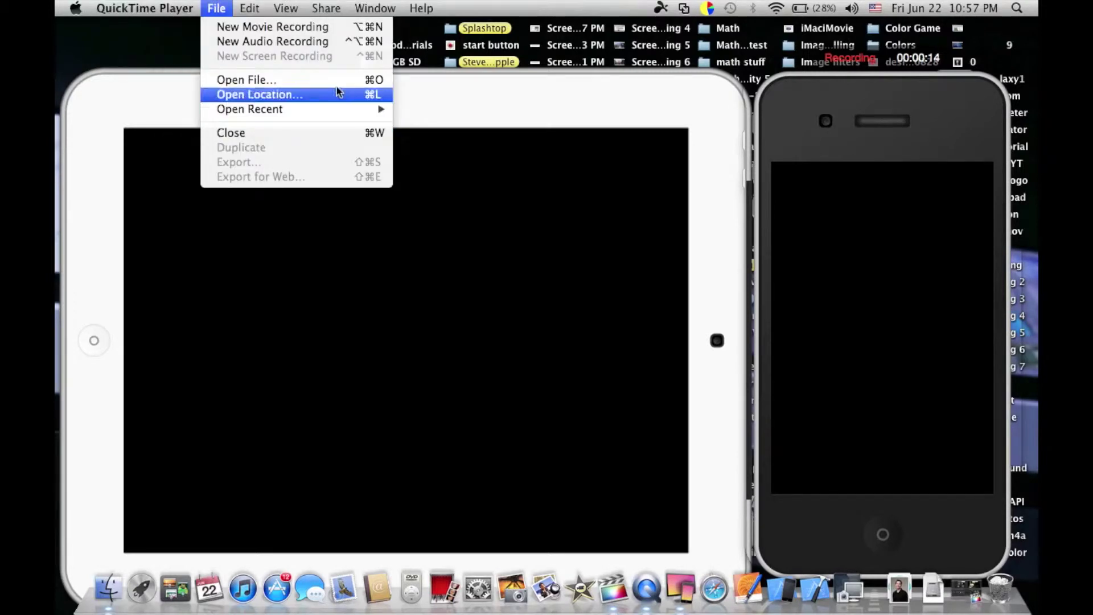
{"action": "mouse_move", "coordinate": [188, 9]}
{"action": "left_click", "coordinate": [561, 181]}
{"action": "left_click", "coordinate": [182, 8]}
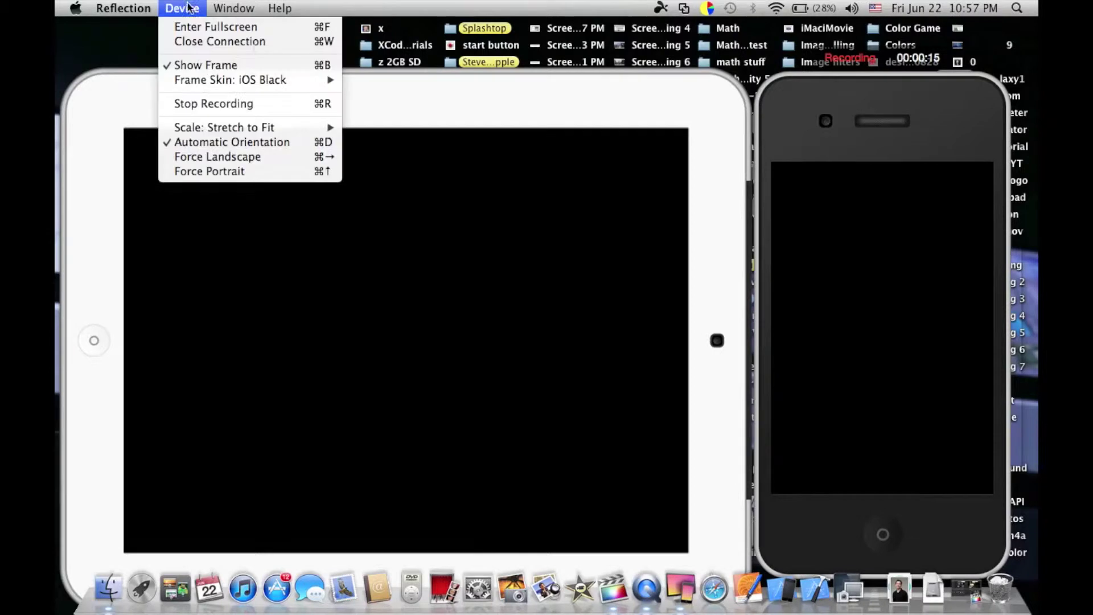
{"action": "left_click", "coordinate": [564, 85]}
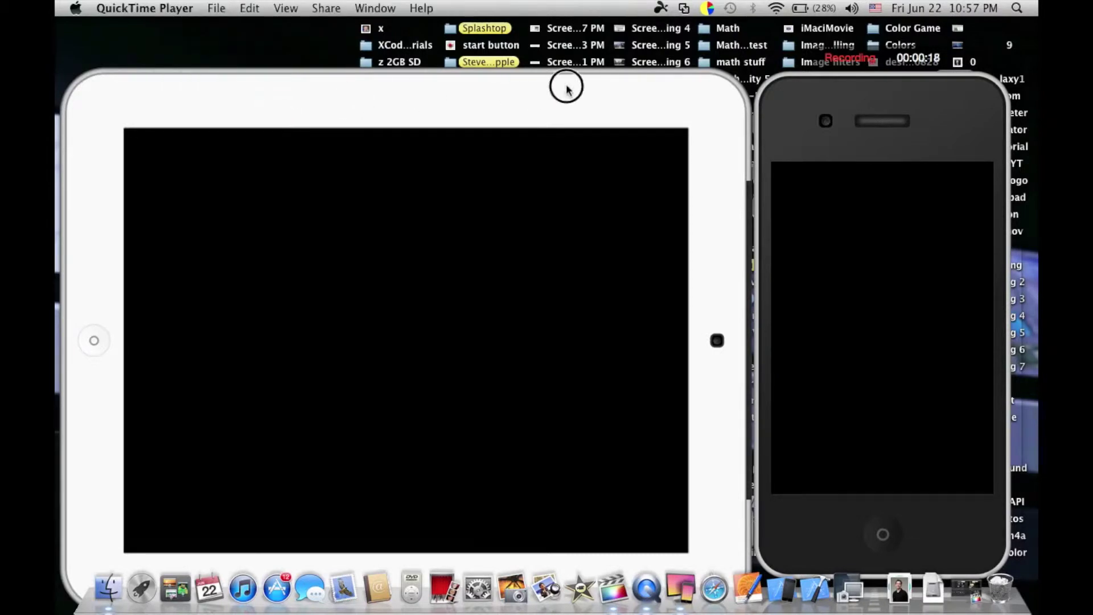
Bring the mirrored iPhone back into focus and examine its scale and orientation options.
{"action": "left_click", "coordinate": [216, 8]}
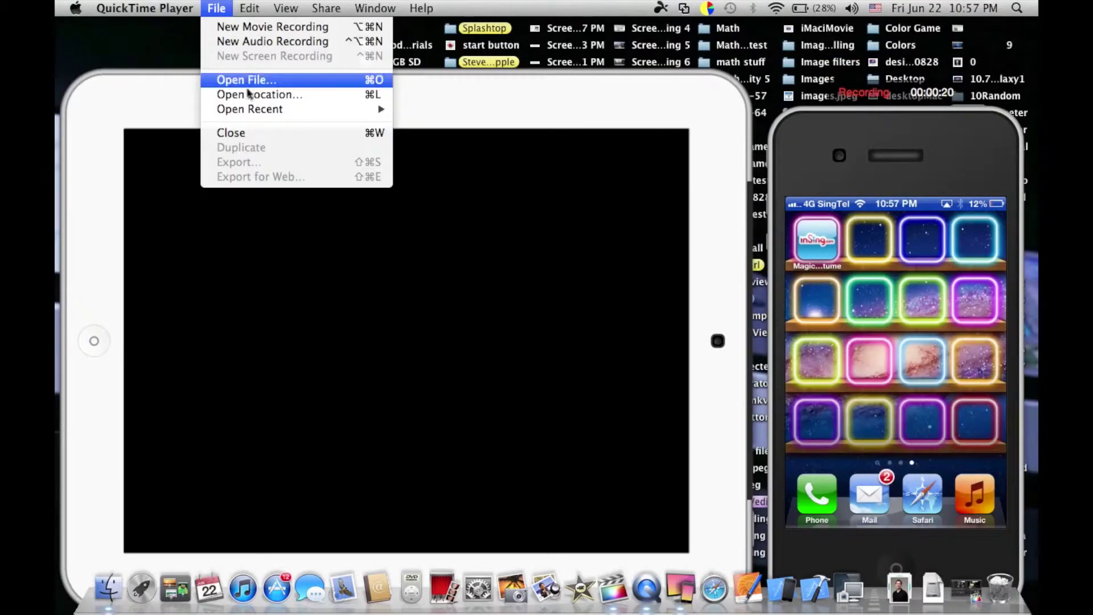
{"action": "mouse_move", "coordinate": [203, 4]}
{"action": "left_click", "coordinate": [380, 165]}
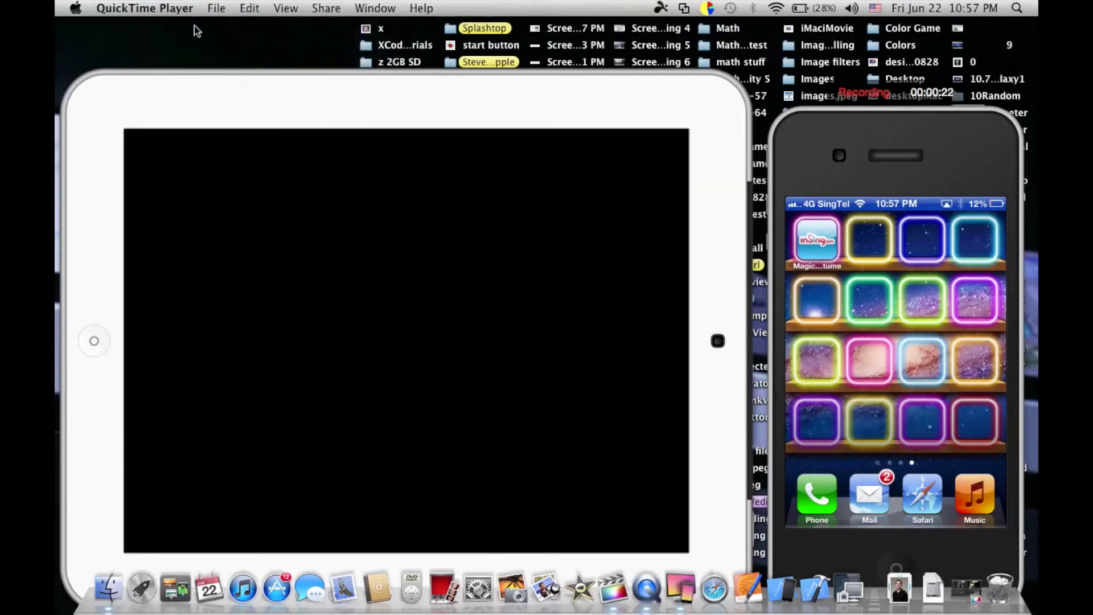
{"action": "left_click", "coordinate": [261, 128]}
{"action": "left_click", "coordinate": [183, 8]}
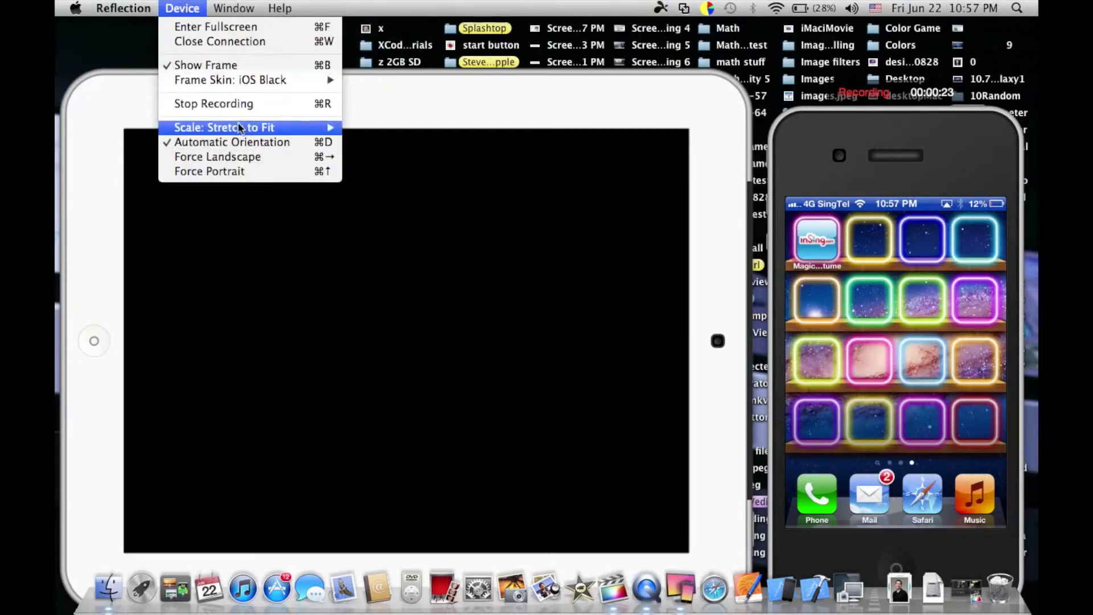
{"action": "left_click", "coordinate": [252, 158]}
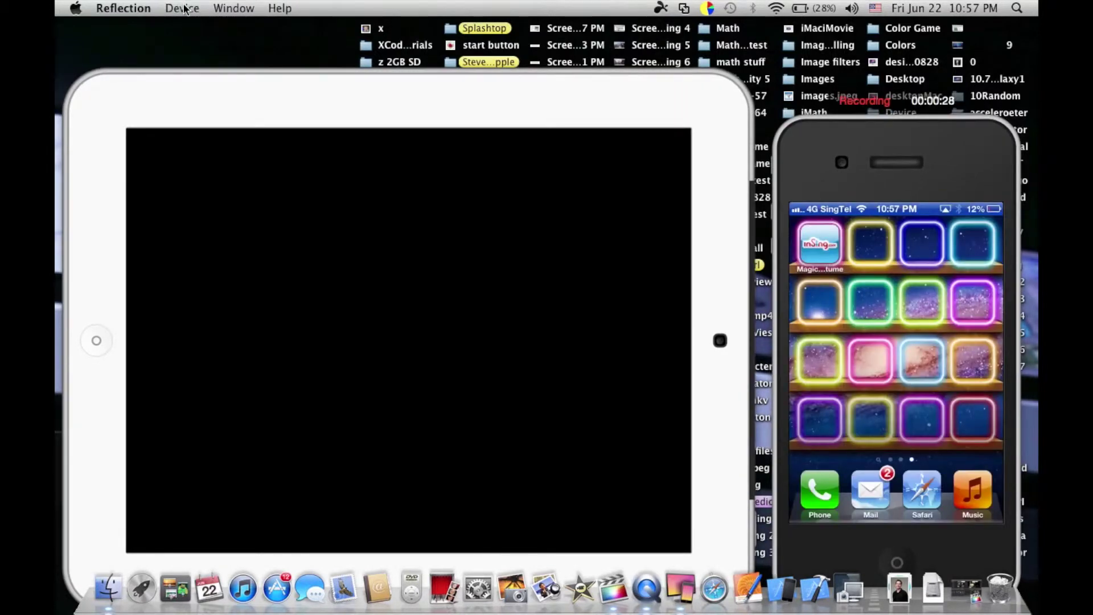
Set the scale of the mirrored devices to Actual Size.
{"action": "left_click", "coordinate": [185, 8]}
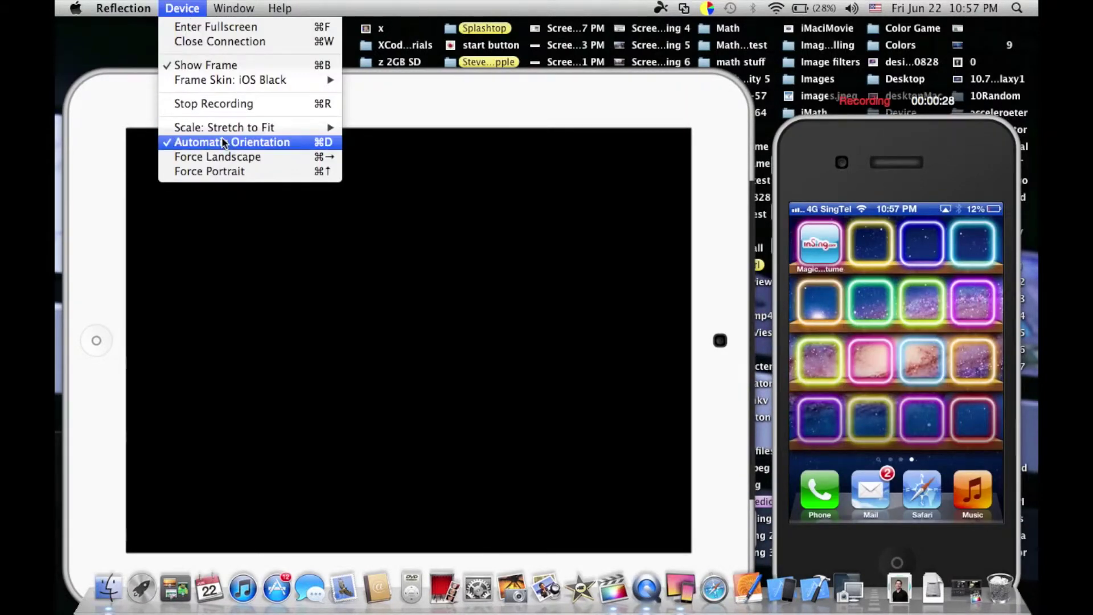
{"action": "mouse_move", "coordinate": [235, 133]}
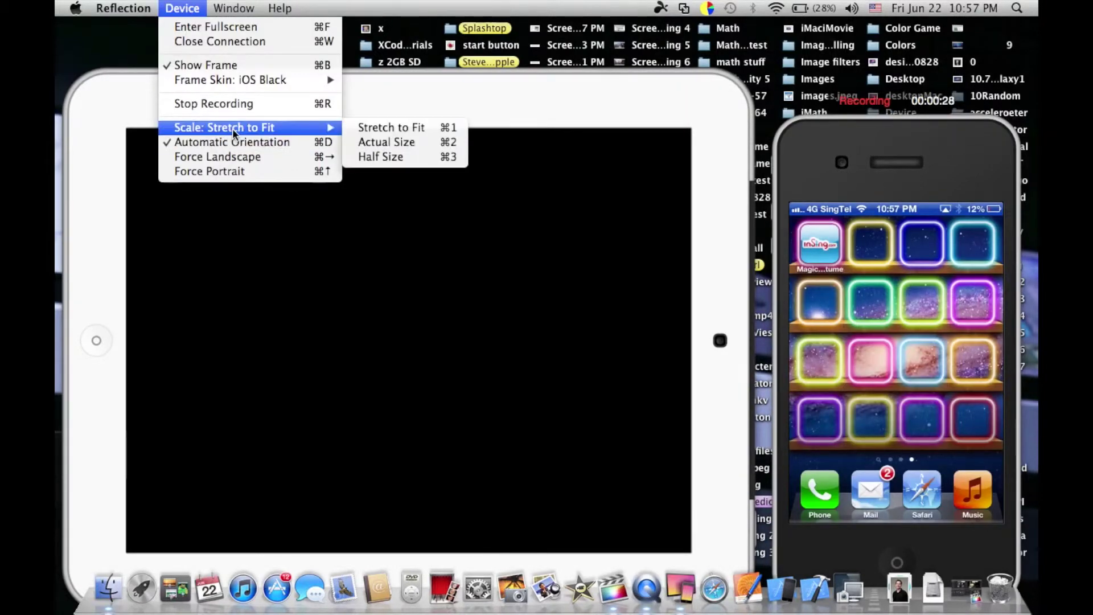
{"action": "left_click", "coordinate": [406, 143]}
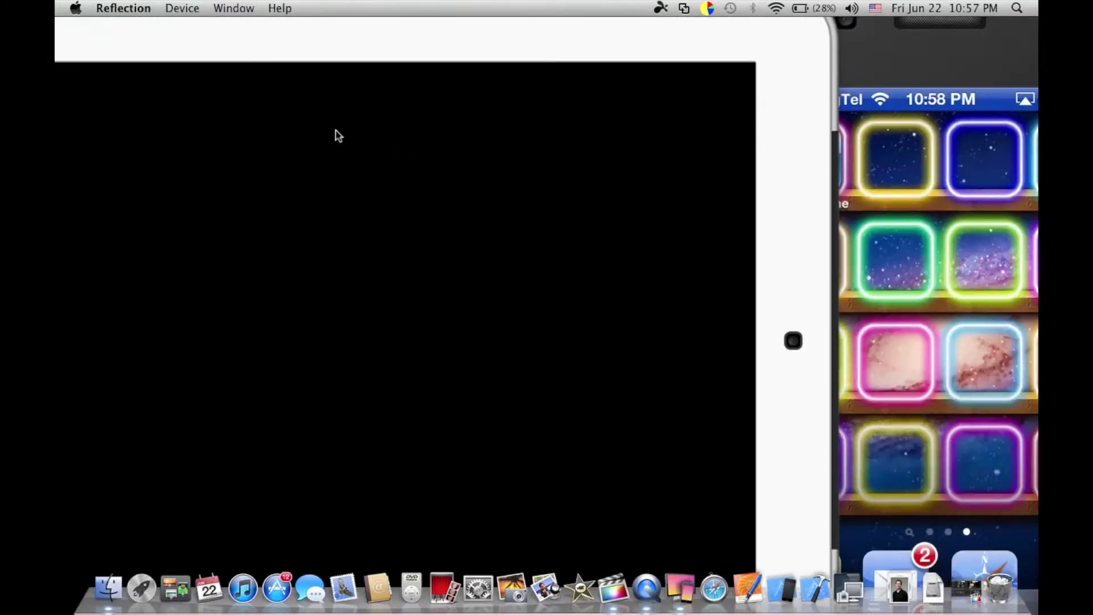
Scale the mirrored devices to Half Size and move the iPhone's window up toward the iPad.
{"action": "left_click", "coordinate": [182, 9]}
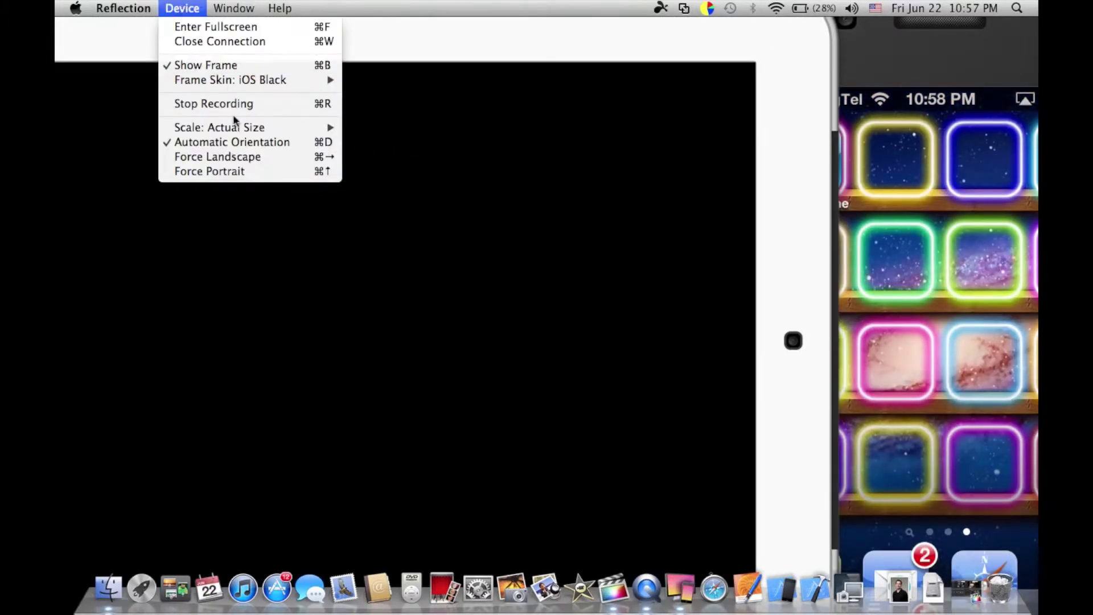
{"action": "mouse_move", "coordinate": [248, 133]}
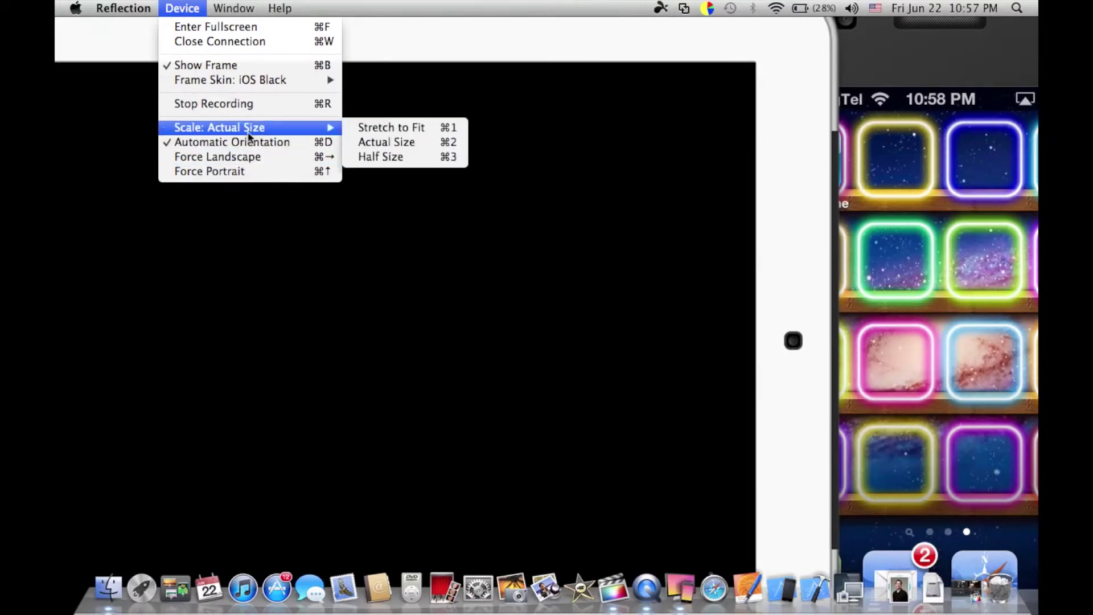
{"action": "left_click", "coordinate": [402, 156]}
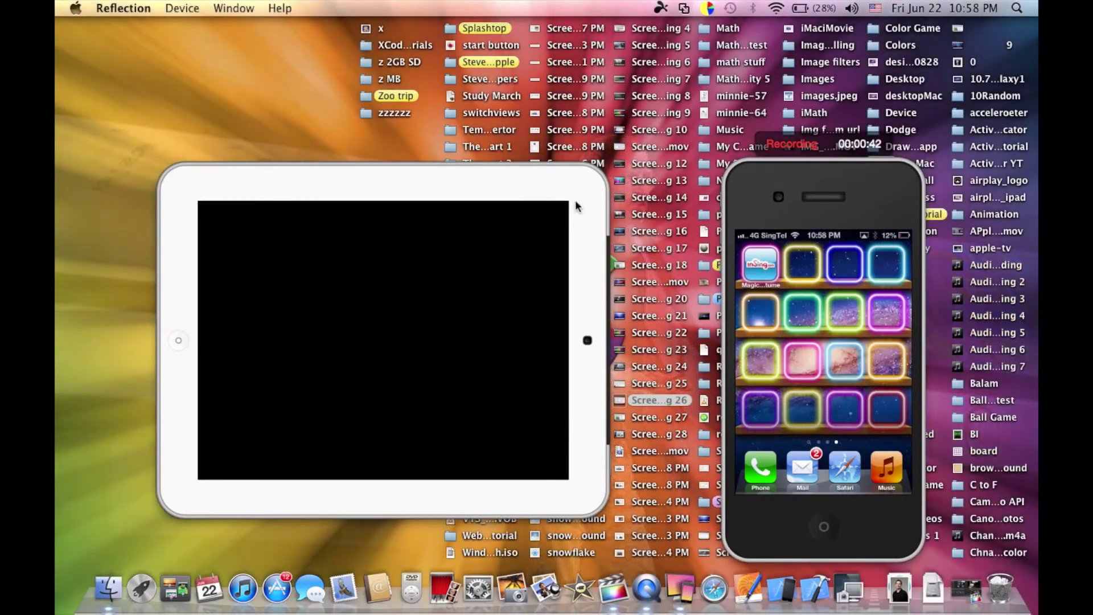
{"action": "left_click_drag", "start_coordinate": [805, 217], "coordinate": [723, 162]}
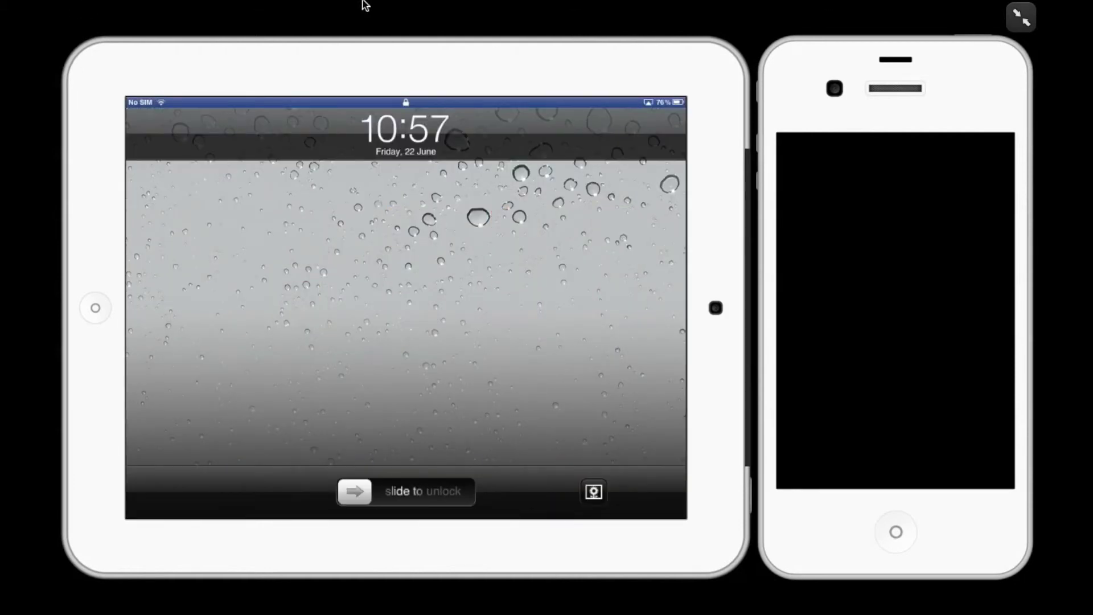
Leave the full-screen view and set the mirrored iPhone's frame skin to iOS Black.
{"action": "key", "text": "Escape"}
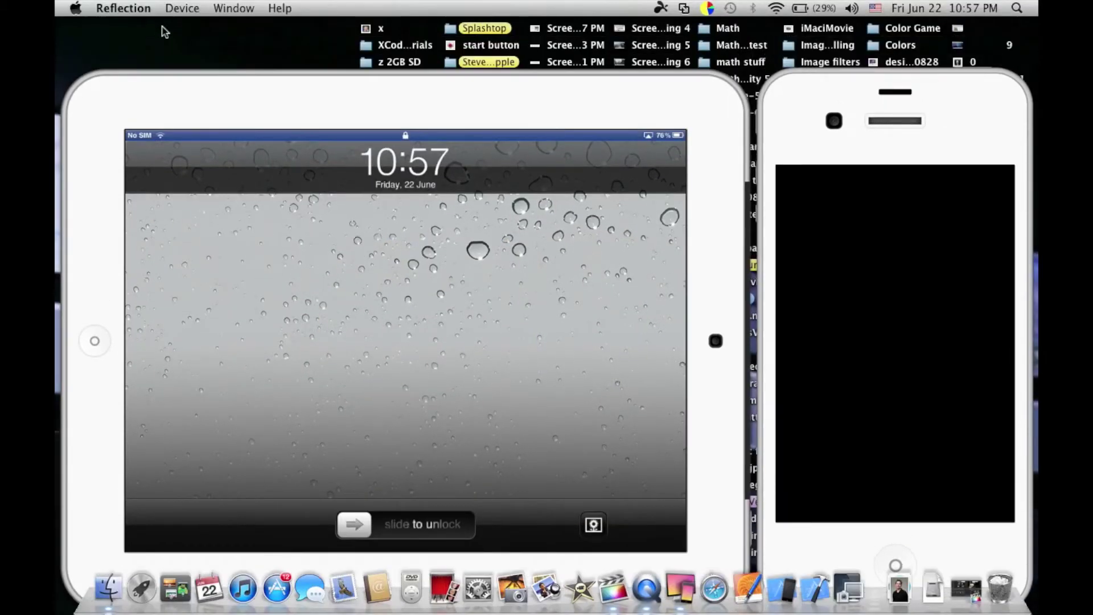
{"action": "left_click", "coordinate": [182, 7]}
{"action": "mouse_move", "coordinate": [235, 82]}
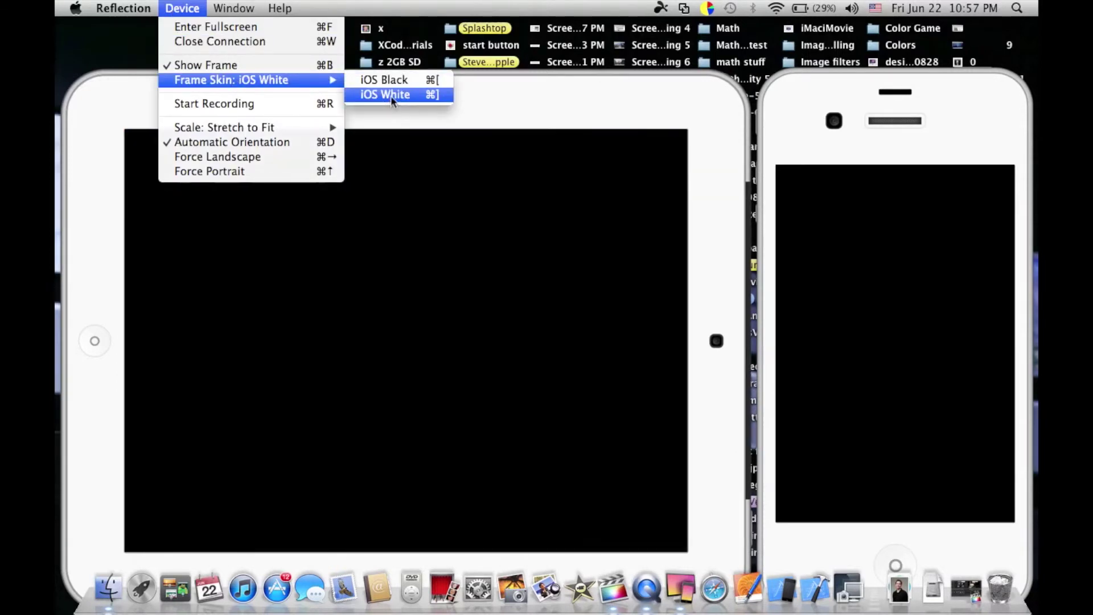
{"action": "left_click", "coordinate": [390, 81]}
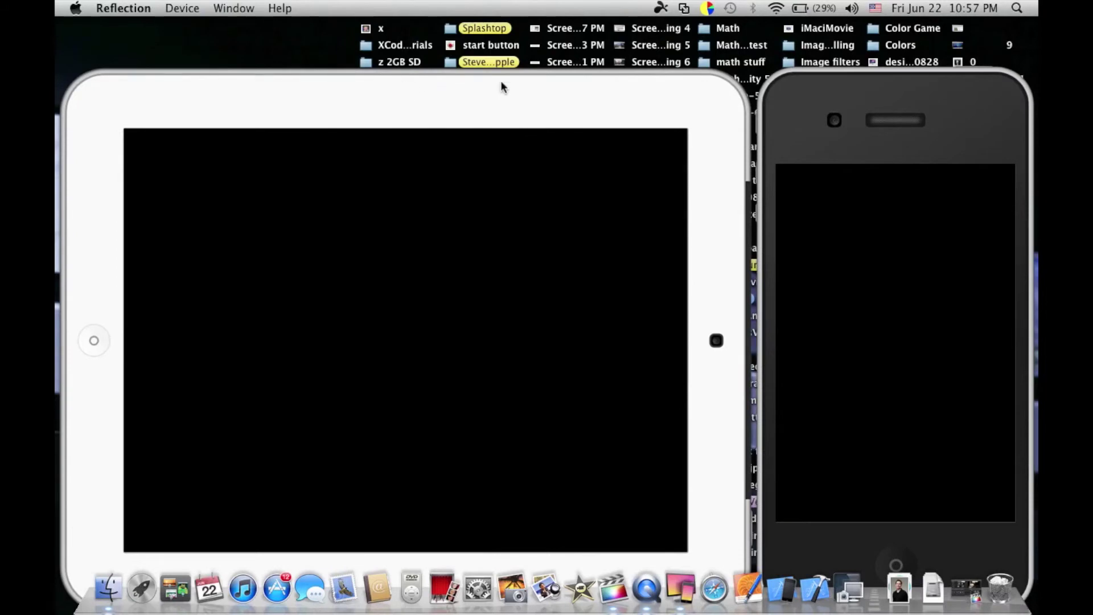
Move the black-framed iPhone's window slightly upward and start recording the mirrored device.
{"action": "left_click_drag", "start_coordinate": [869, 137], "coordinate": [863, 103]}
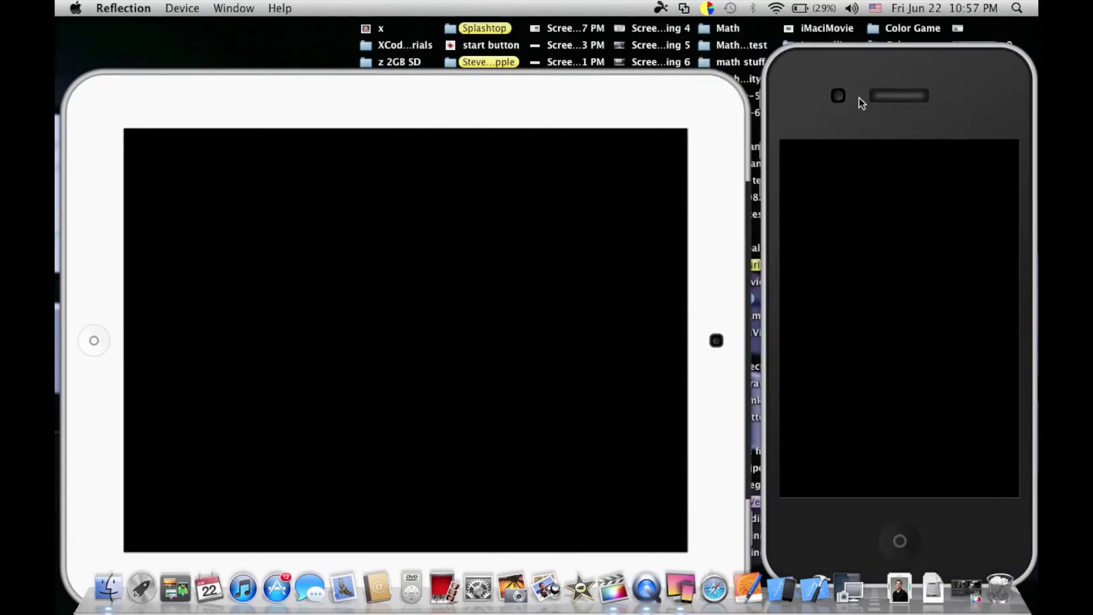
{"action": "left_click", "coordinate": [183, 8]}
{"action": "mouse_move", "coordinate": [263, 83]}
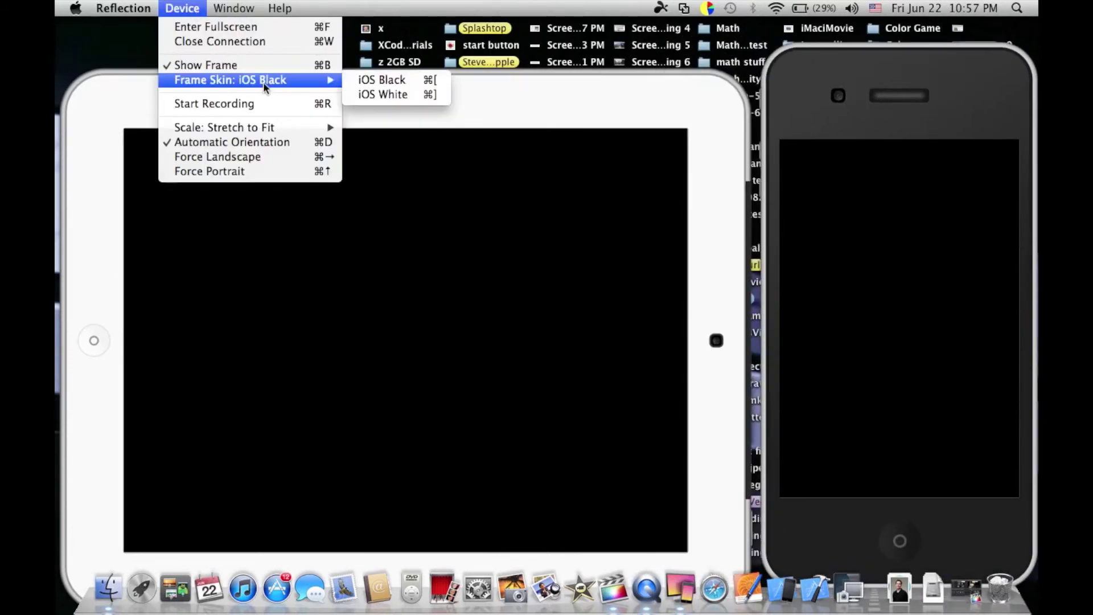
{"action": "left_click", "coordinate": [312, 103]}
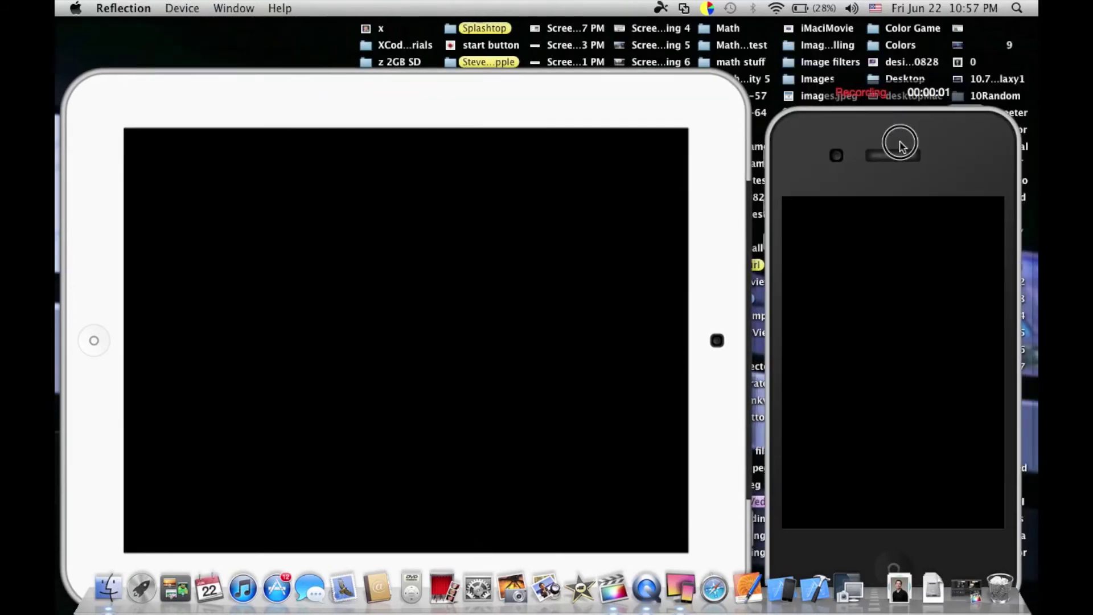